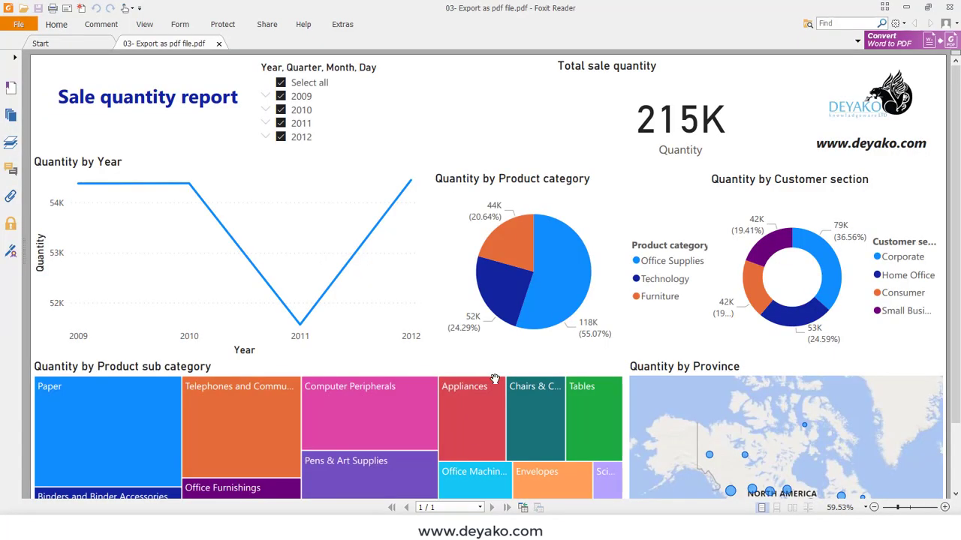
# Look over the charts on the sample sale quantity report page in the PDF.
pyautogui.scroll(2, 485, 277)
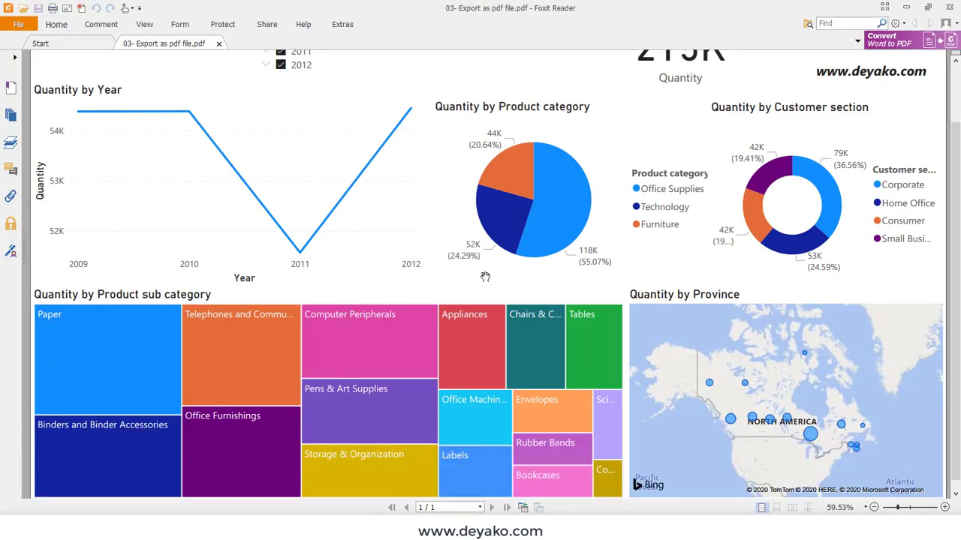
pyautogui.scroll(2, 485, 277)
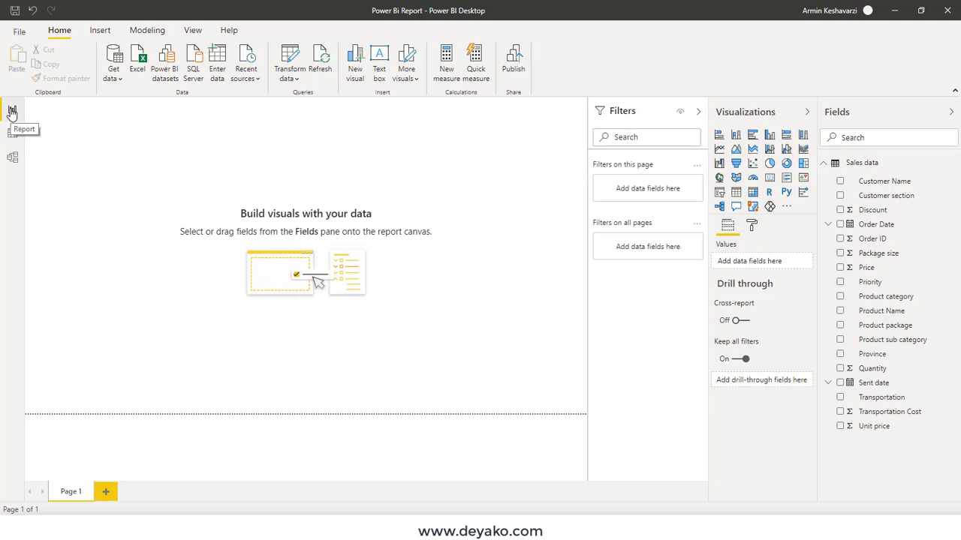
# Review the columns of the Sales data table in Data view and return to the empty report page.
pyautogui.click(13, 135)
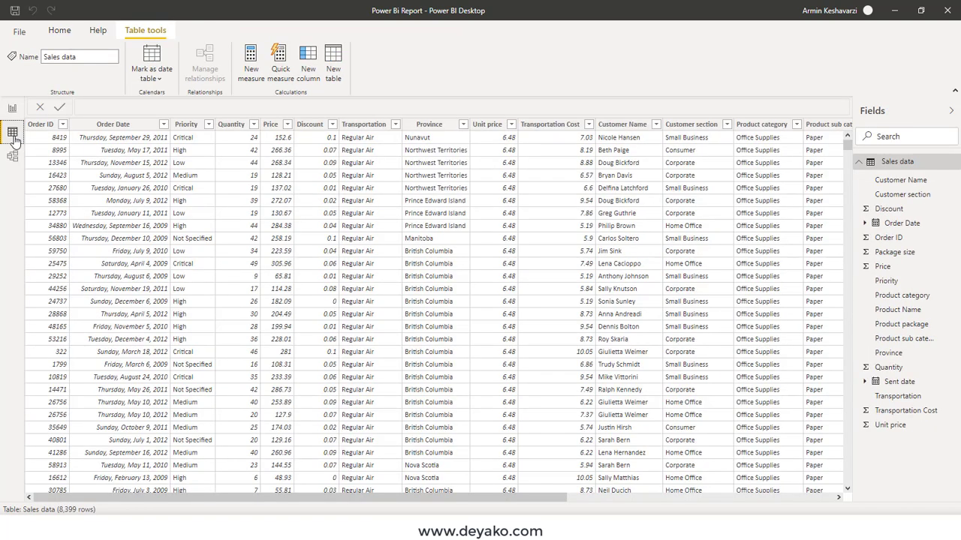
pyautogui.click(900, 166)
pyautogui.click(900, 167)
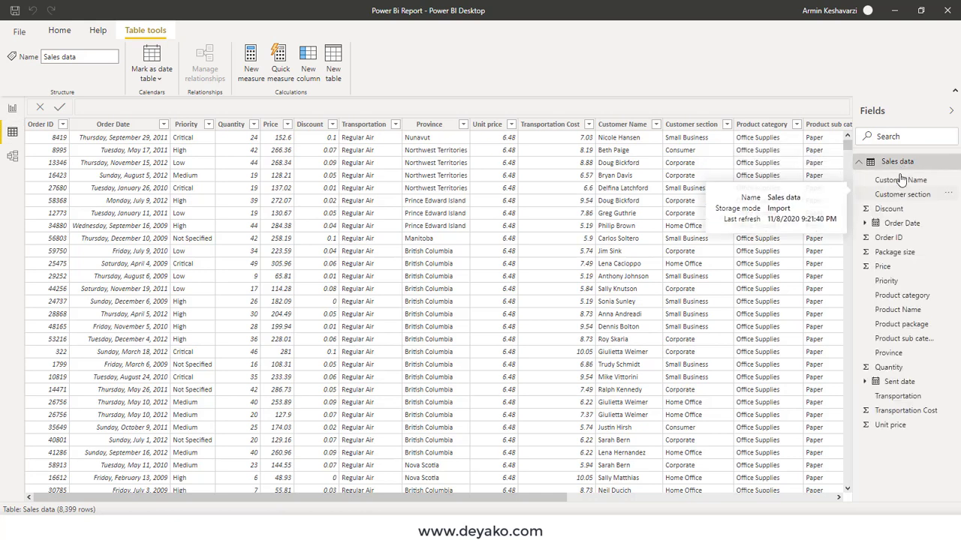
pyautogui.moveTo(345, 492); pyautogui.dragTo(254, 491)
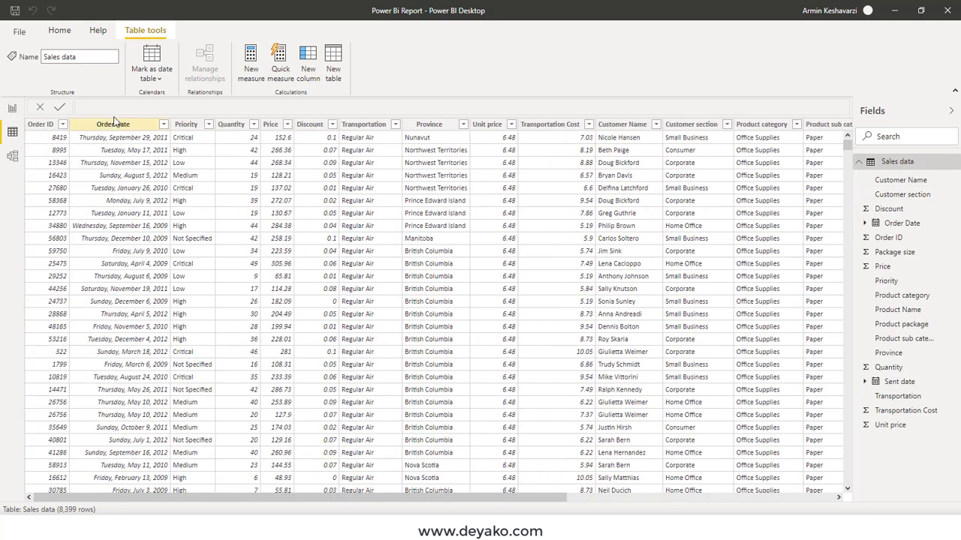
pyautogui.click(12, 109)
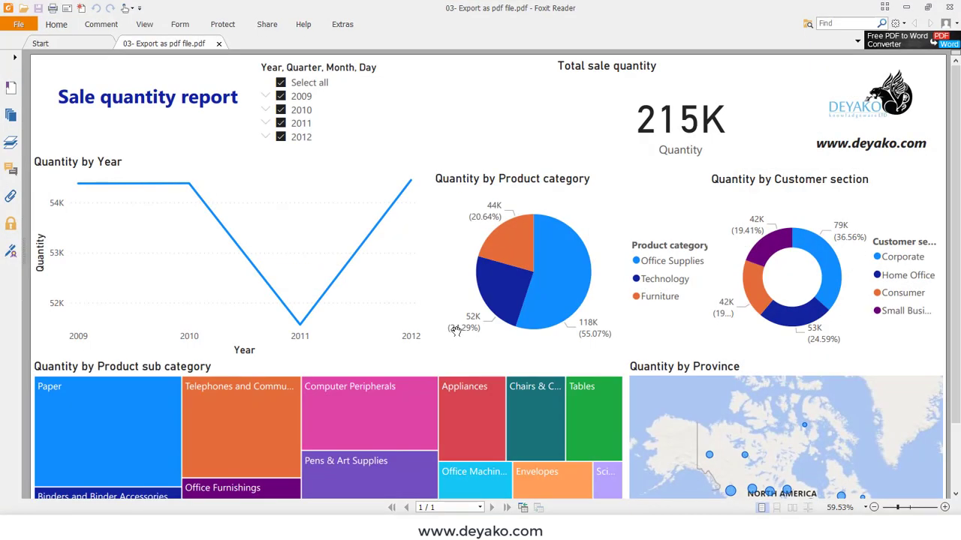
# Switch to the sample PDF in Foxit Reader and examine the report's title, charts, treemap and province map.
pyautogui.scroll(-2, 458, 326)
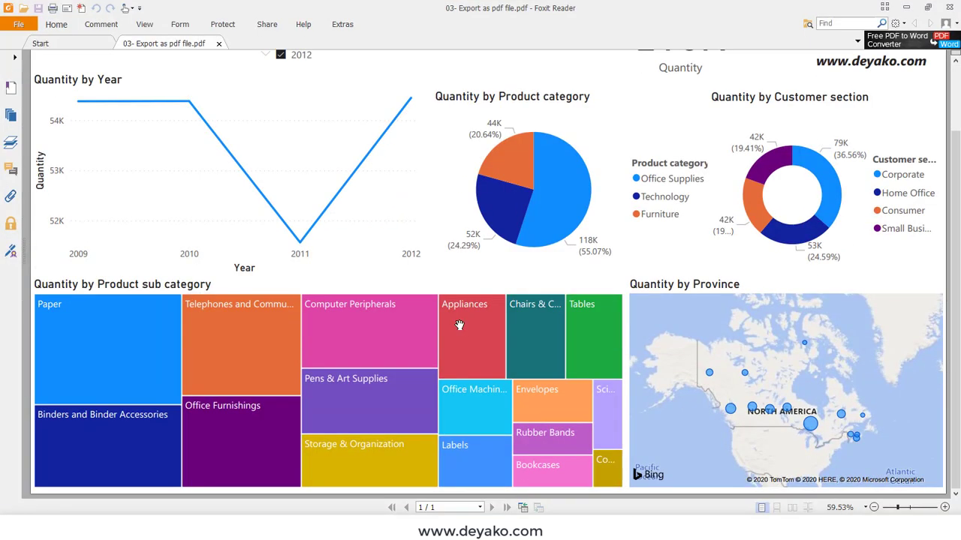
pyautogui.scroll(2, 458, 326)
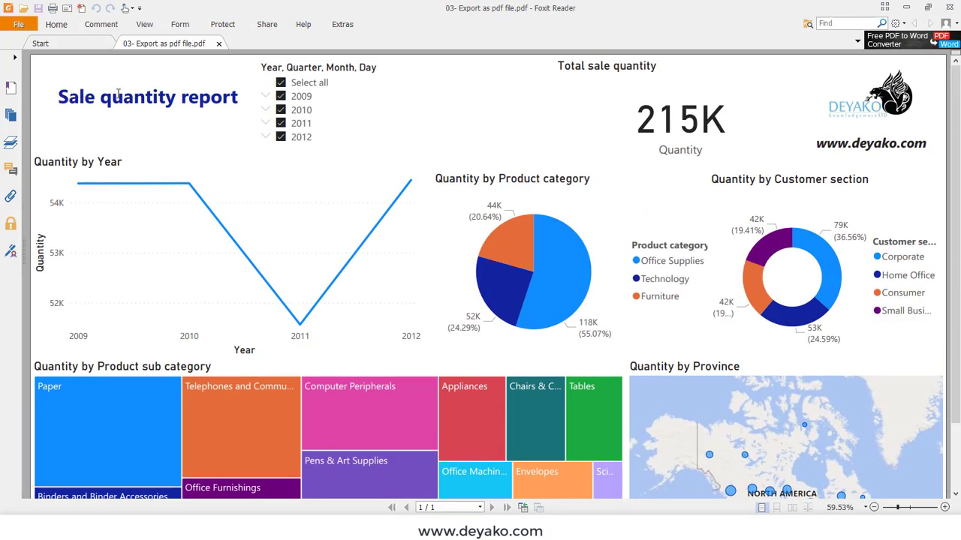
pyautogui.moveTo(240, 96); pyautogui.dragTo(59, 101)
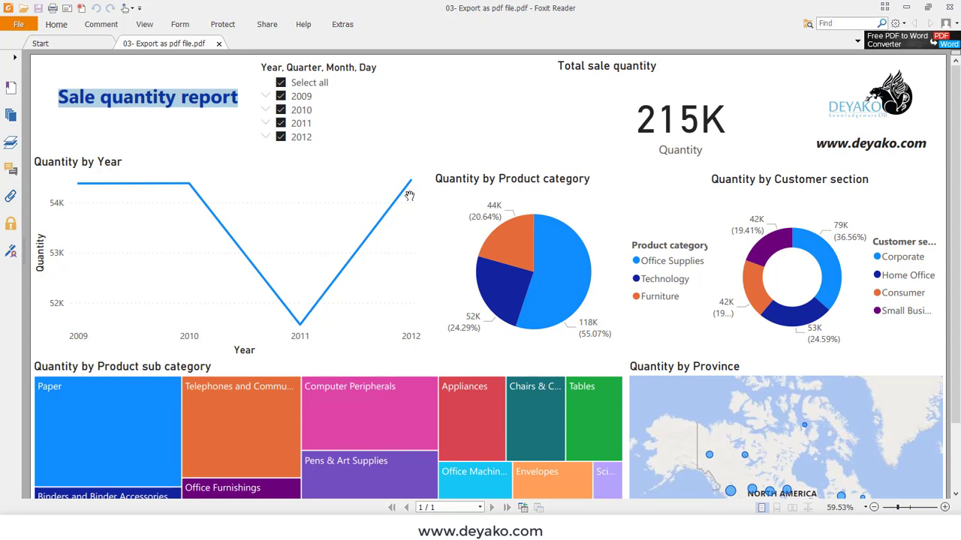
pyautogui.scroll(-3, 409, 195)
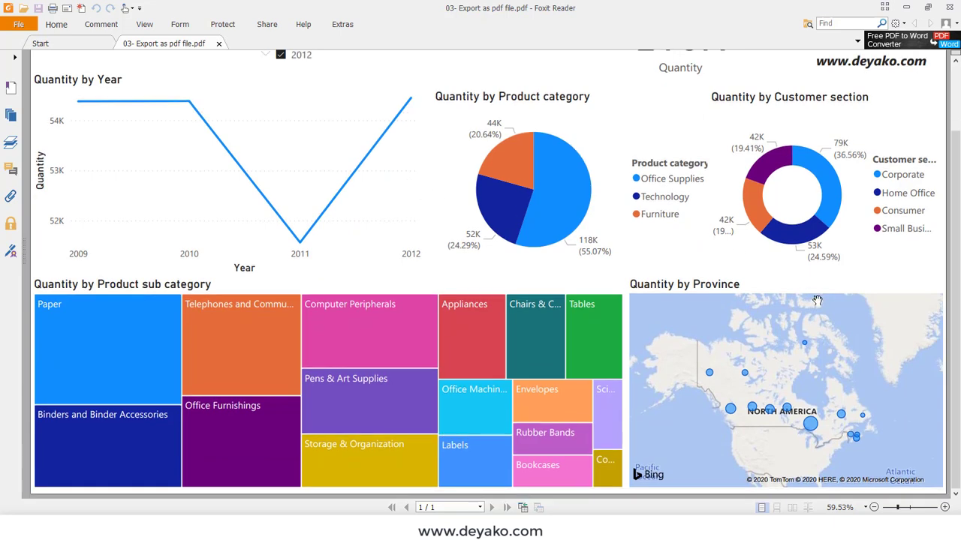
pyautogui.scroll(3, 717, 387)
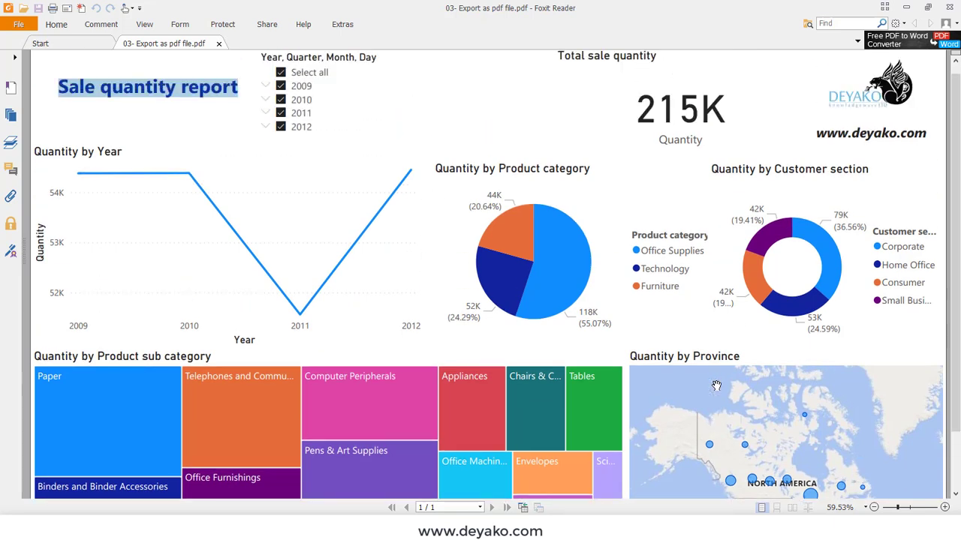
pyautogui.scroll(-3, 717, 387)
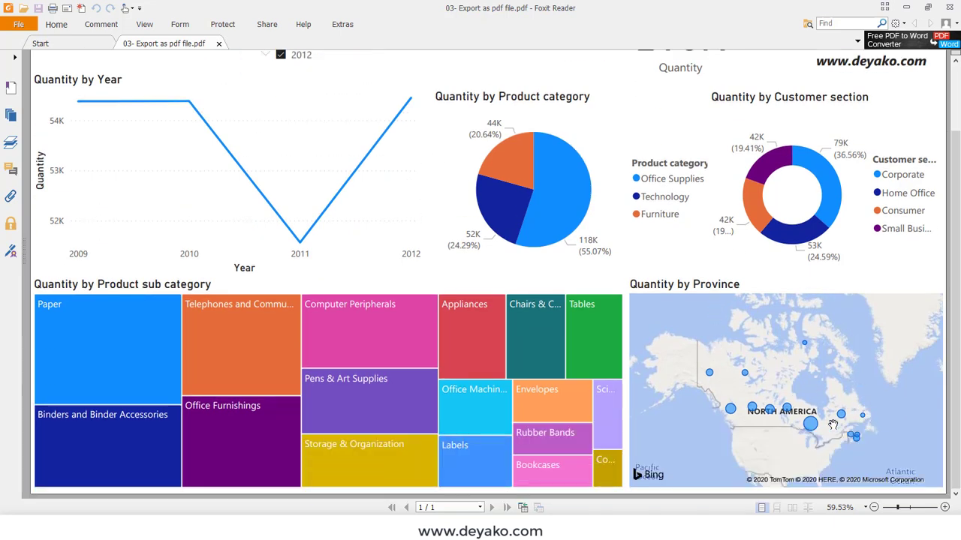
pyautogui.scroll(3, 699, 368)
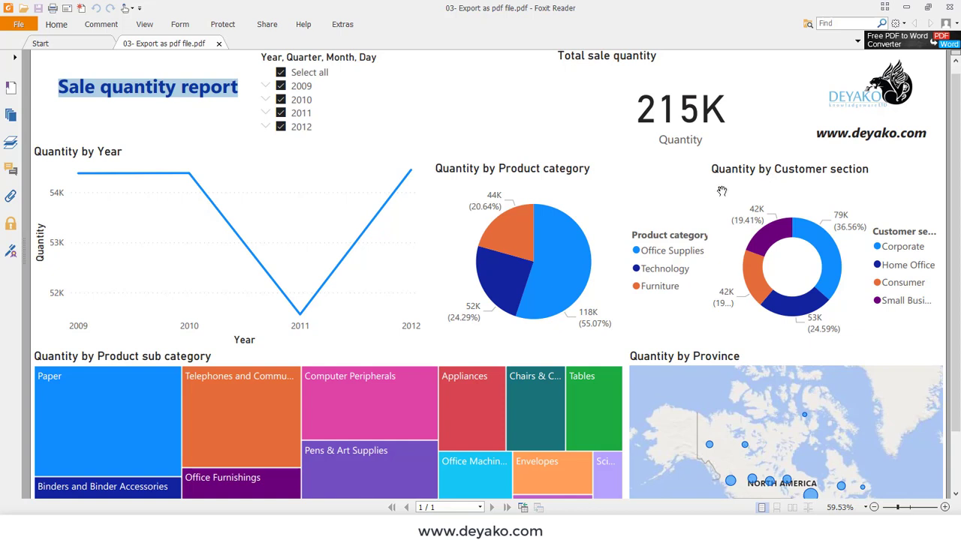
# Examine the legend entries of the Customer section donut chart and the Product category pie chart.
pyautogui.doubleClick(920, 247)
pyautogui.tripleClick(918, 265)
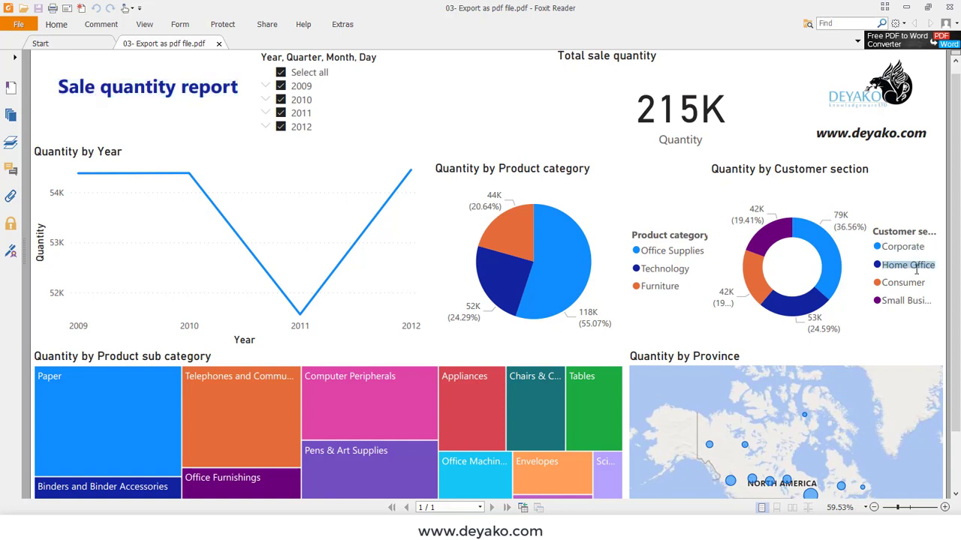
pyautogui.doubleClick(910, 284)
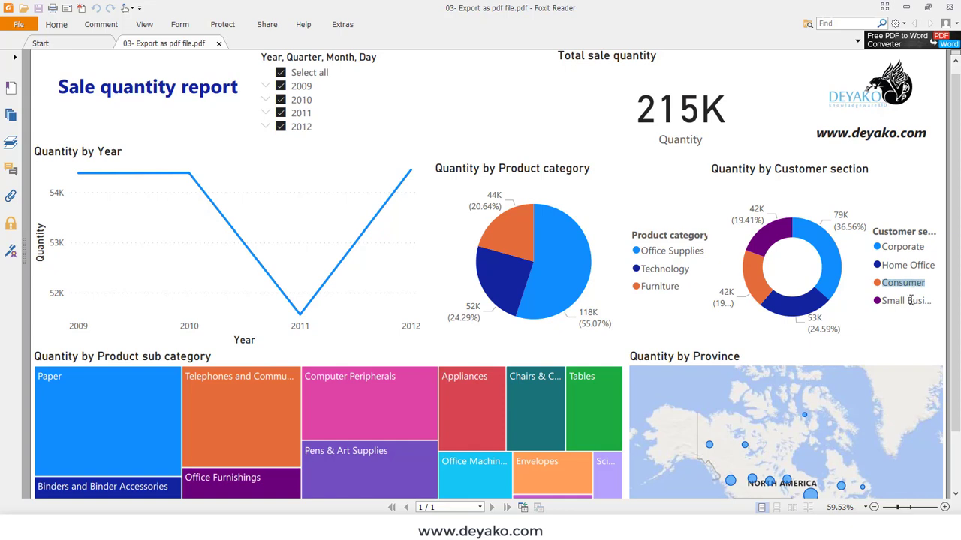
pyautogui.doubleClick(909, 300)
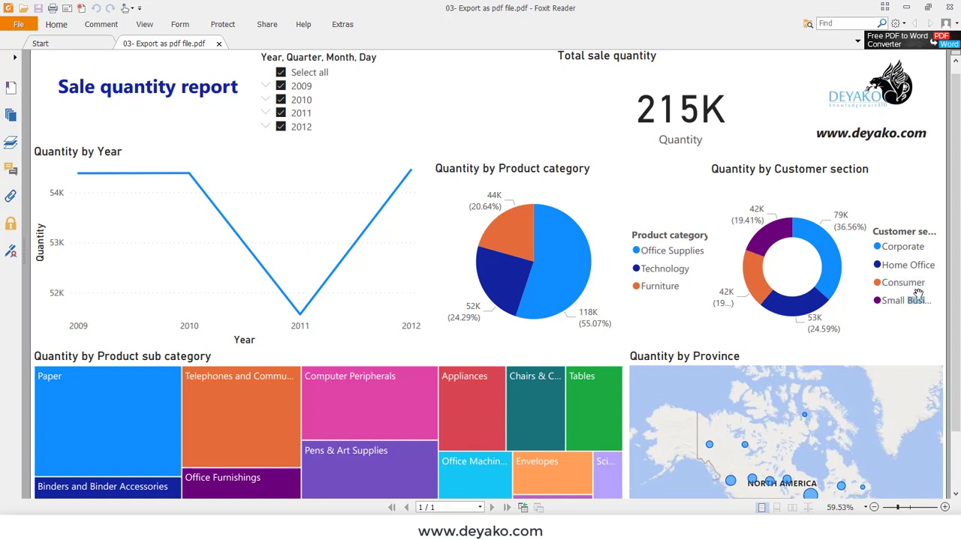
pyautogui.click(504, 227)
pyautogui.tripleClick(672, 248)
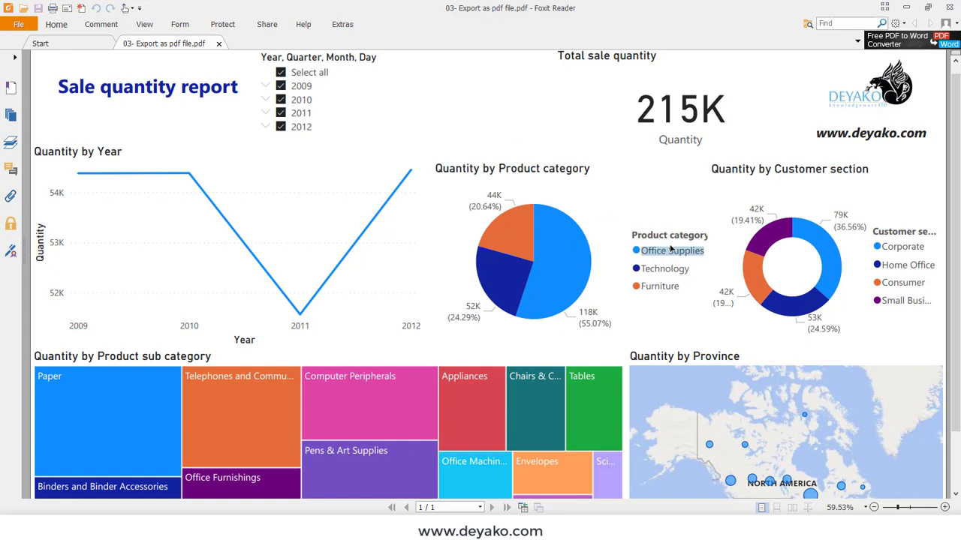
pyautogui.click(670, 270)
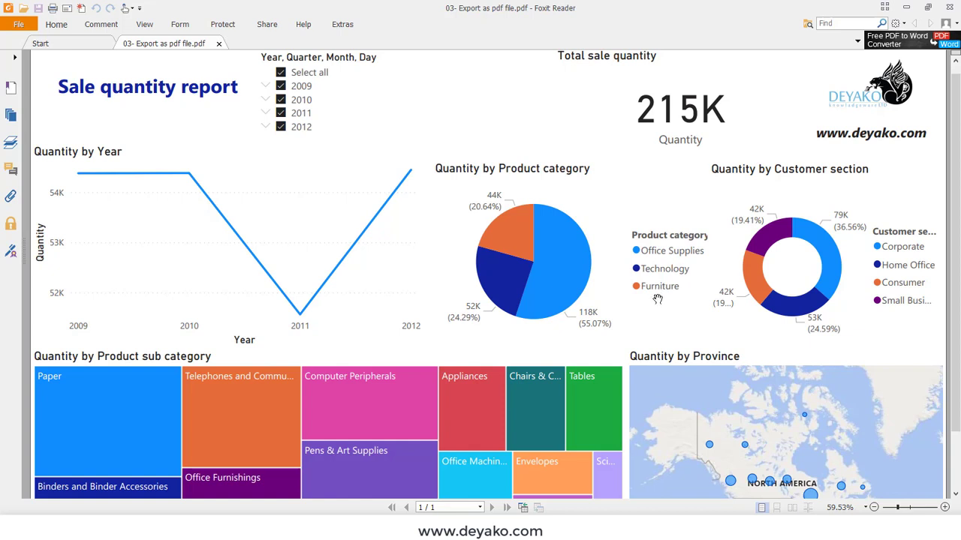
pyautogui.doubleClick(658, 286)
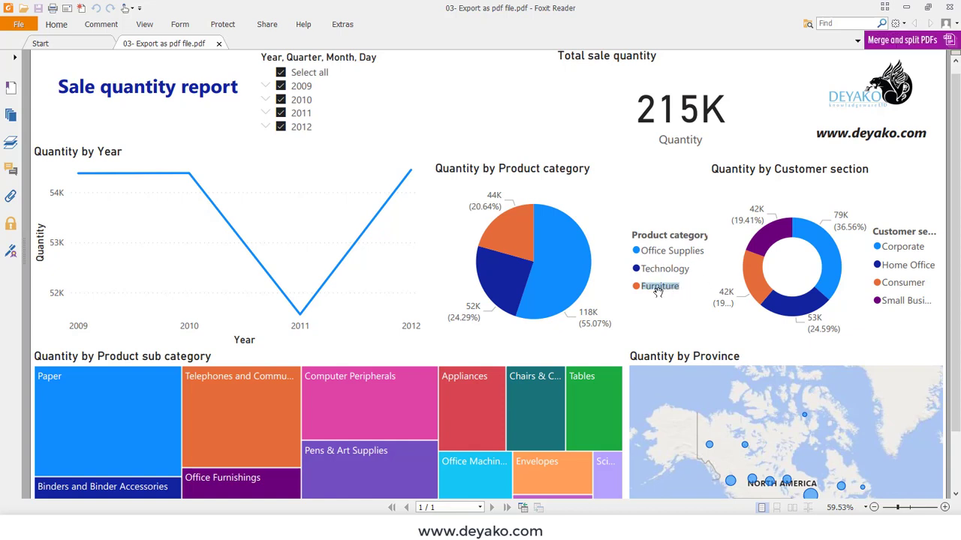
# Examine the report's Sale quantity report title and the company logo in the sample PDF.
pyautogui.scroll(-2, 657, 287)
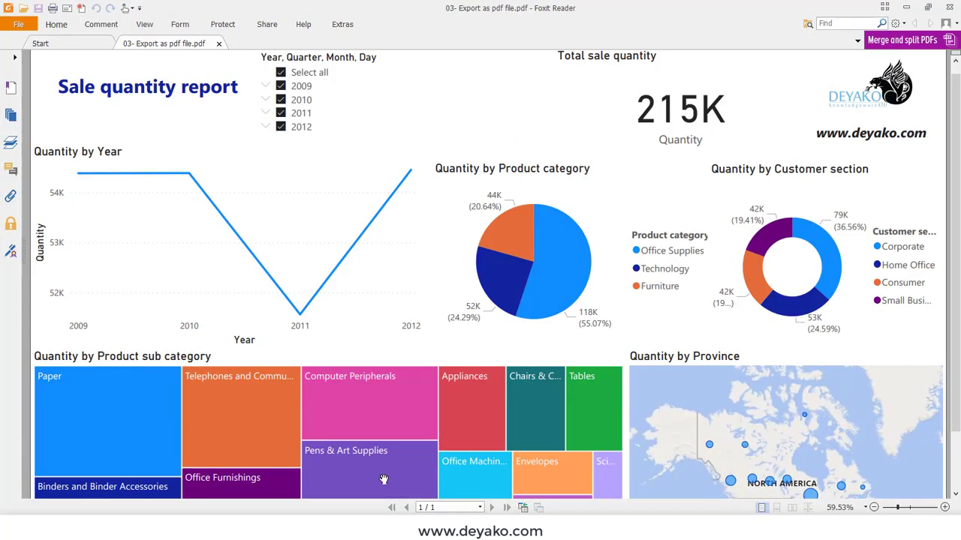
pyautogui.scroll(1, 384, 479)
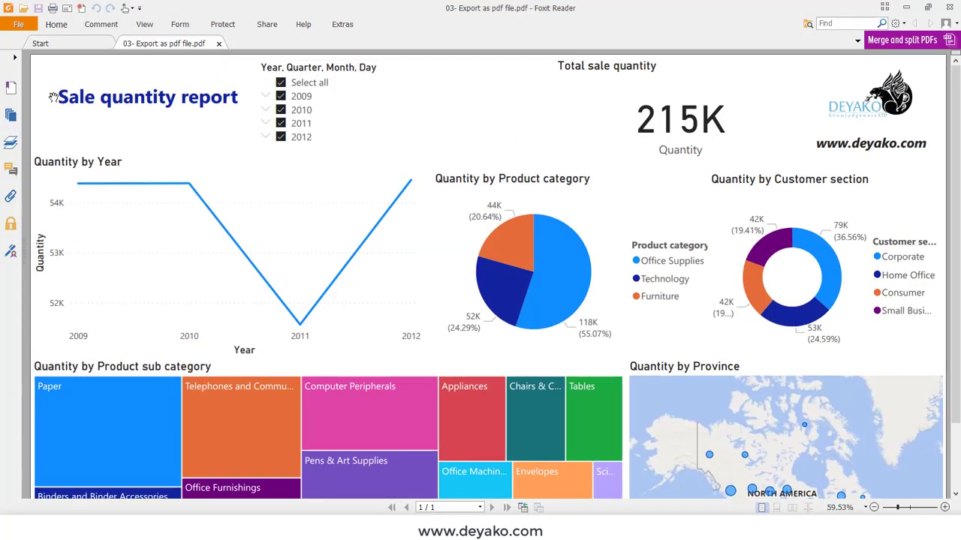
pyautogui.moveTo(60, 89); pyautogui.dragTo(237, 90)
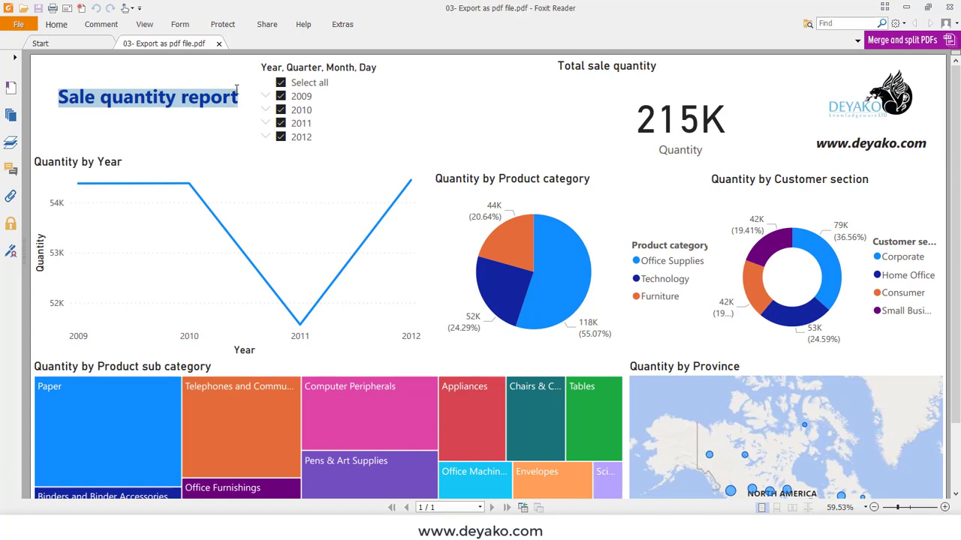
pyautogui.click(913, 87)
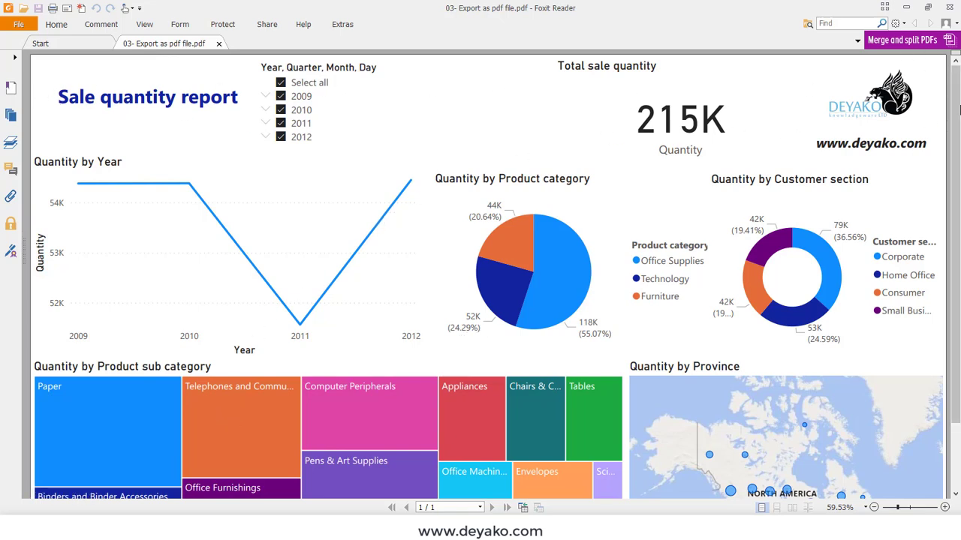
pyautogui.doubleClick(68, 96)
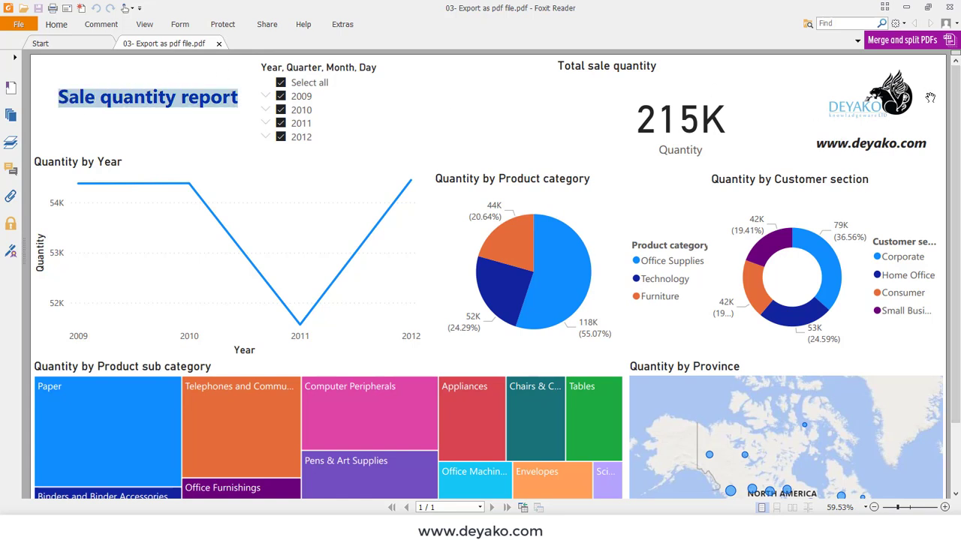
pyautogui.click(893, 93)
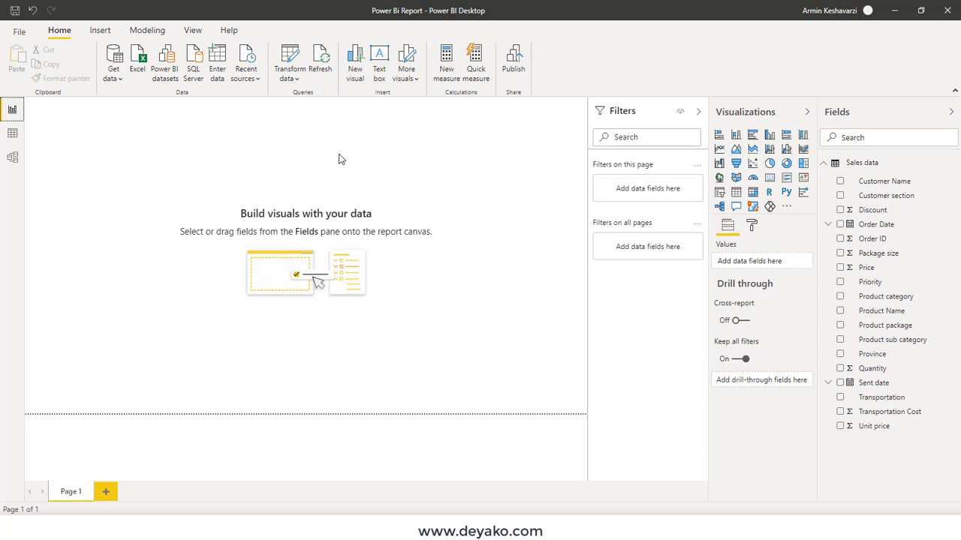
# Switch to Power BI Desktop, insert a text box on the report page and rename the page to Quantity Report.
pyautogui.click(378, 63)
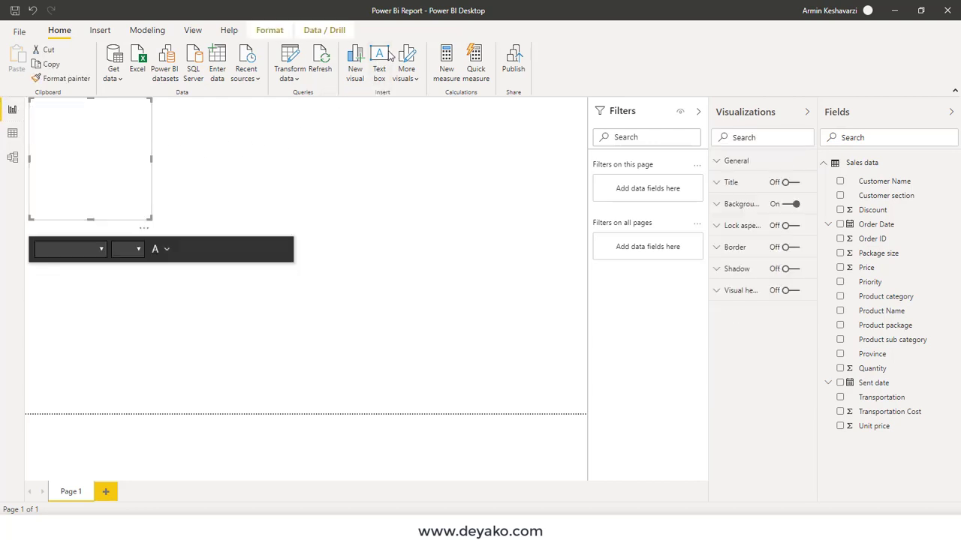
pyautogui.doubleClick(66, 493)
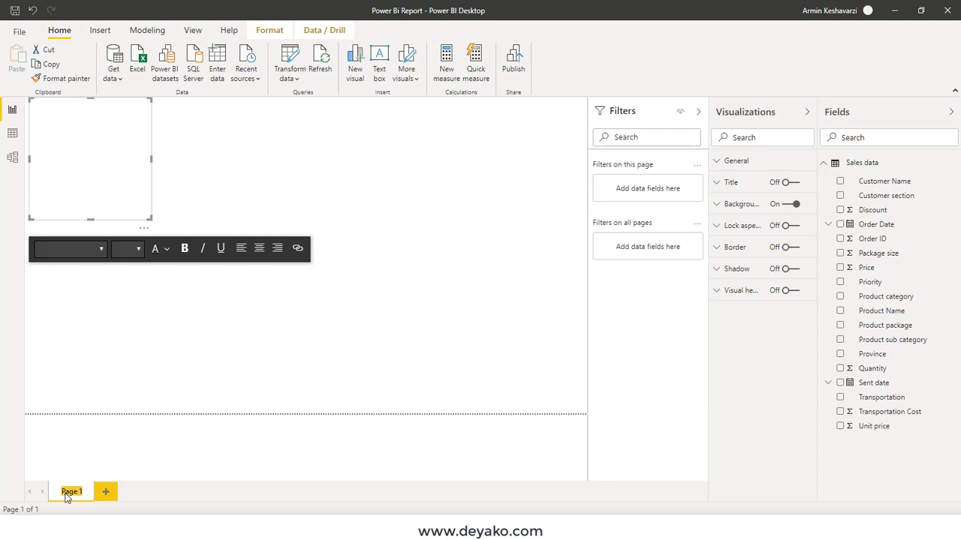
pyautogui.write('Quantity Report')
pyautogui.press('Return')
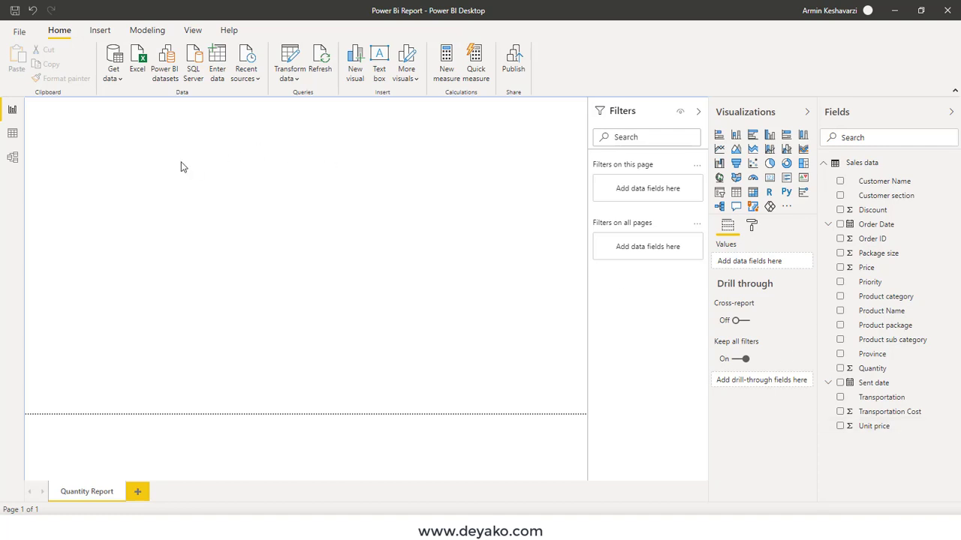
# Widen the text box and enter the title "Sales Quantity Report" in it.
pyautogui.click(120, 133)
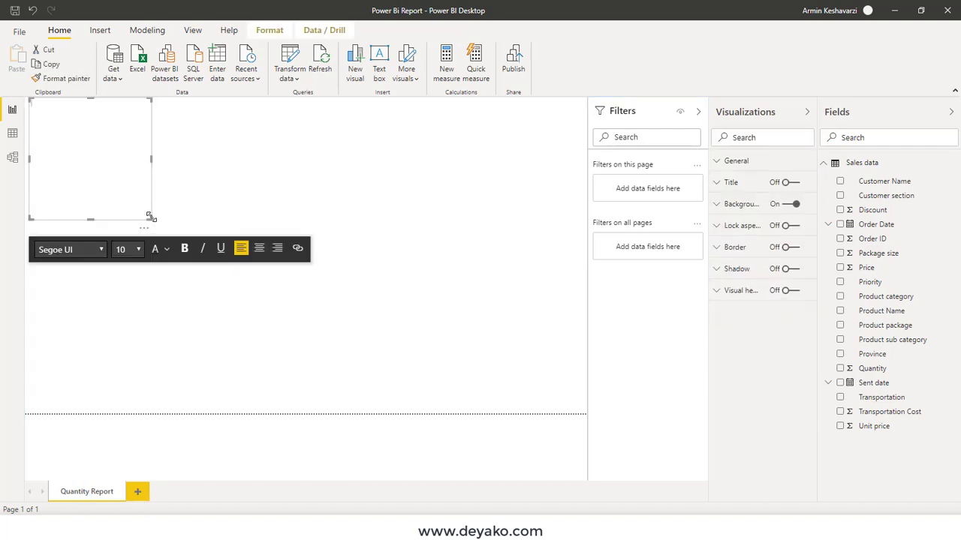
pyautogui.moveTo(150, 217); pyautogui.dragTo(188, 216)
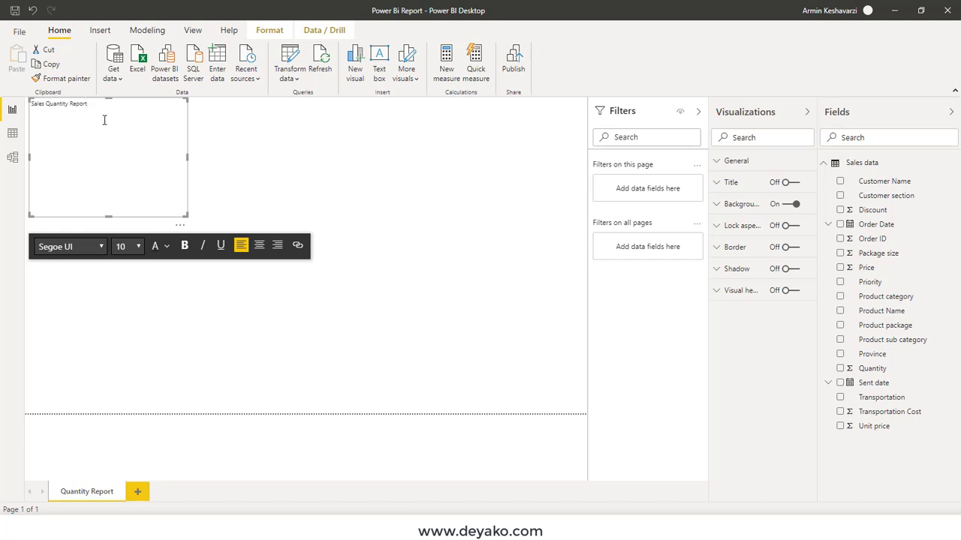
pyautogui.click(272, 132)
# Format the title text in the text box as size 18 and bold.
pyautogui.doubleClick(76, 109)
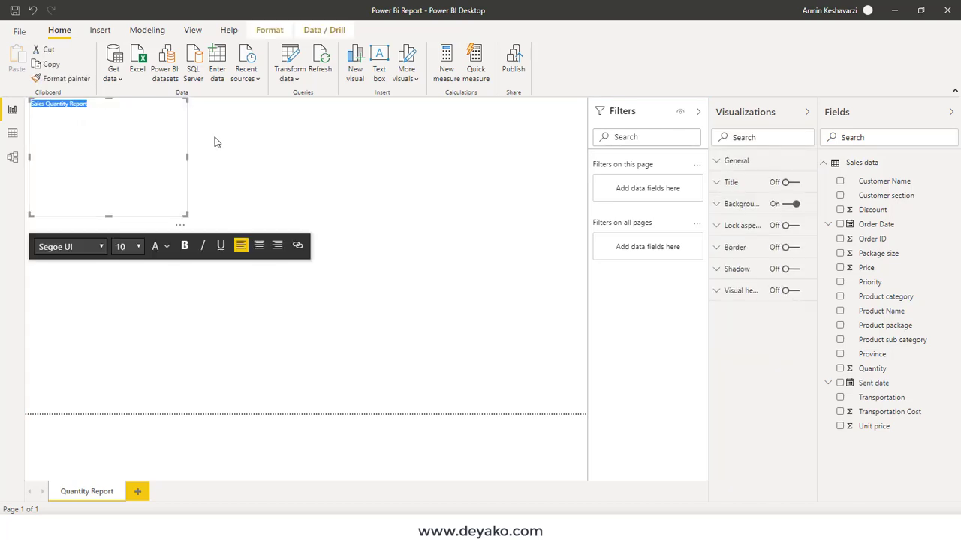
pyautogui.click(138, 246)
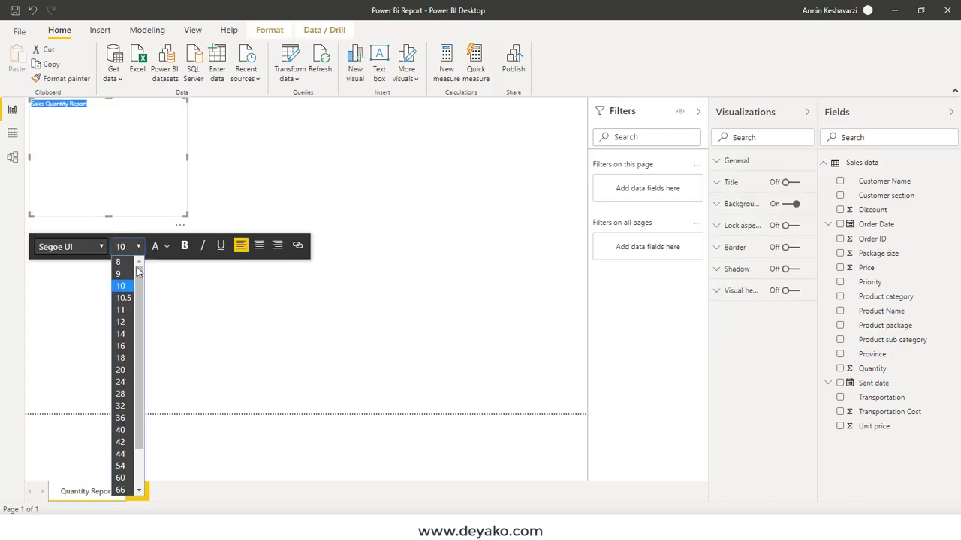
pyautogui.click(120, 358)
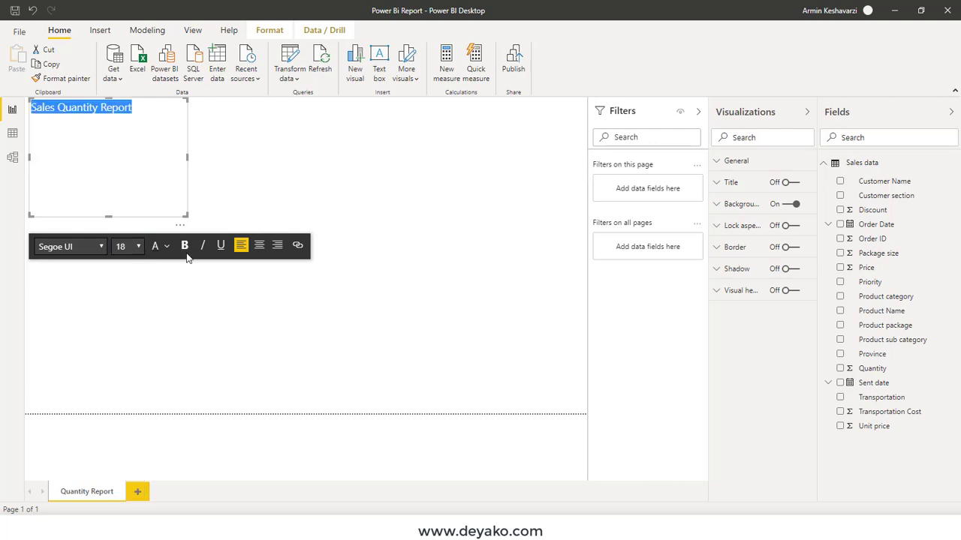
pyautogui.click(185, 245)
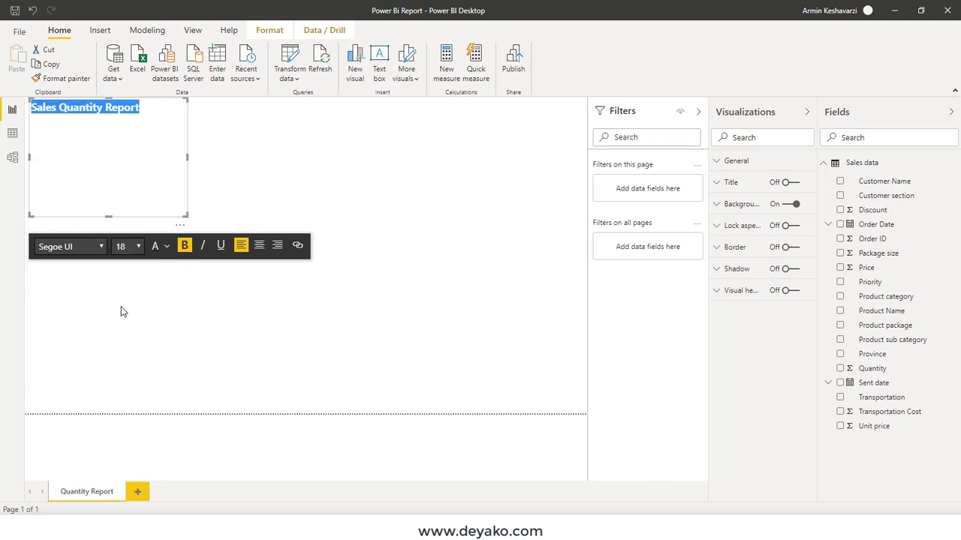
pyautogui.click(167, 249)
pyautogui.click(120, 121)
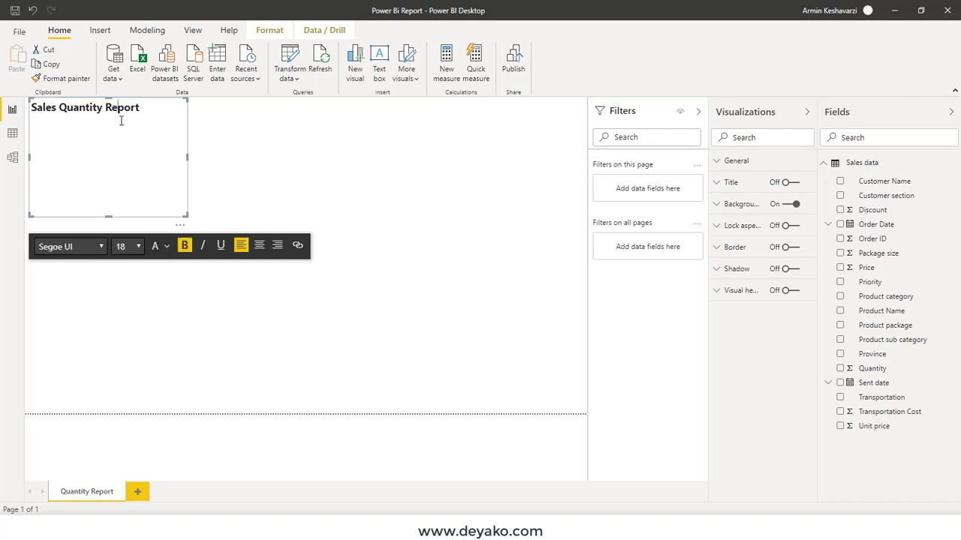
# Colour the Sales Quantity Report title text dark blue.
pyautogui.hotkey('ctrl', 'a')
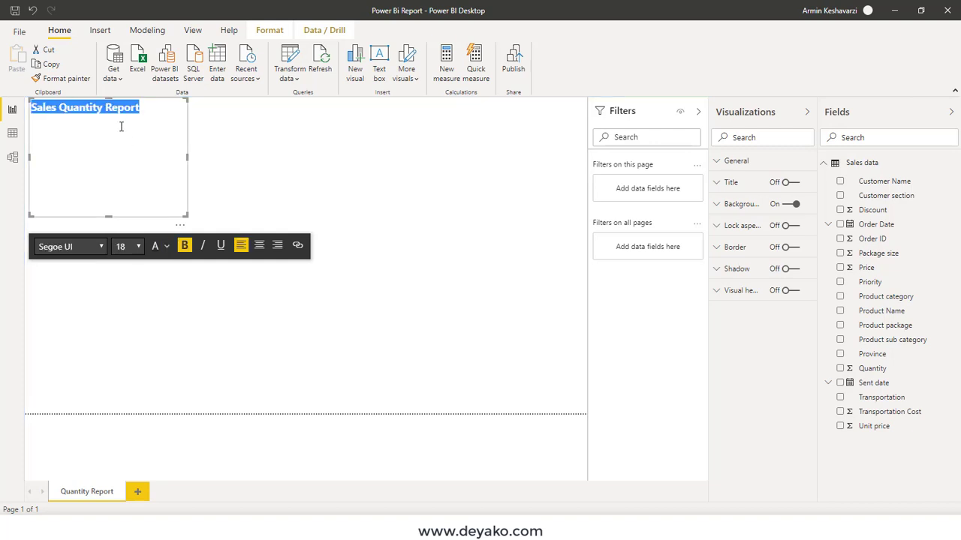
pyautogui.click(167, 248)
pyautogui.press('Escape')
pyautogui.press('Escape')
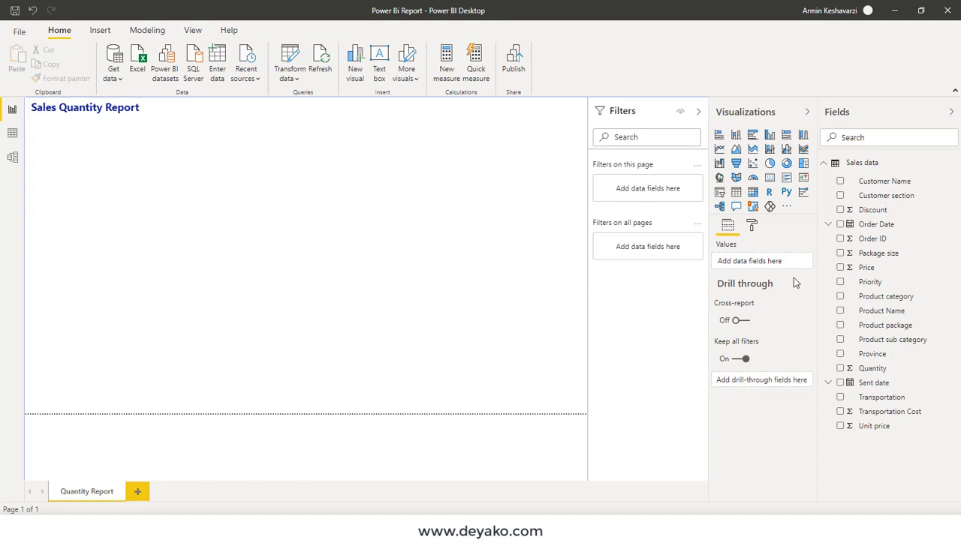
pyautogui.click(134, 149)
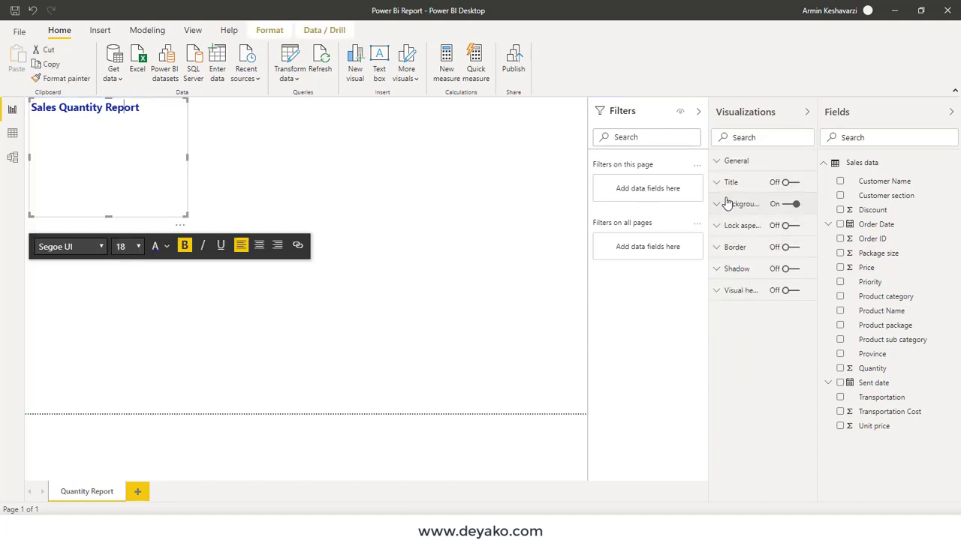
pyautogui.click(727, 188)
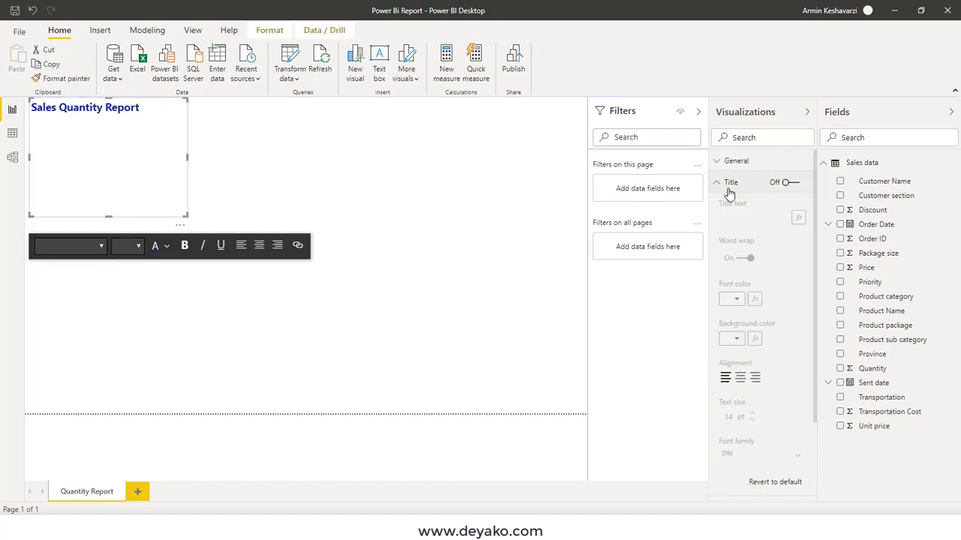
pyautogui.click(787, 183)
pyautogui.click(786, 183)
pyautogui.click(725, 183)
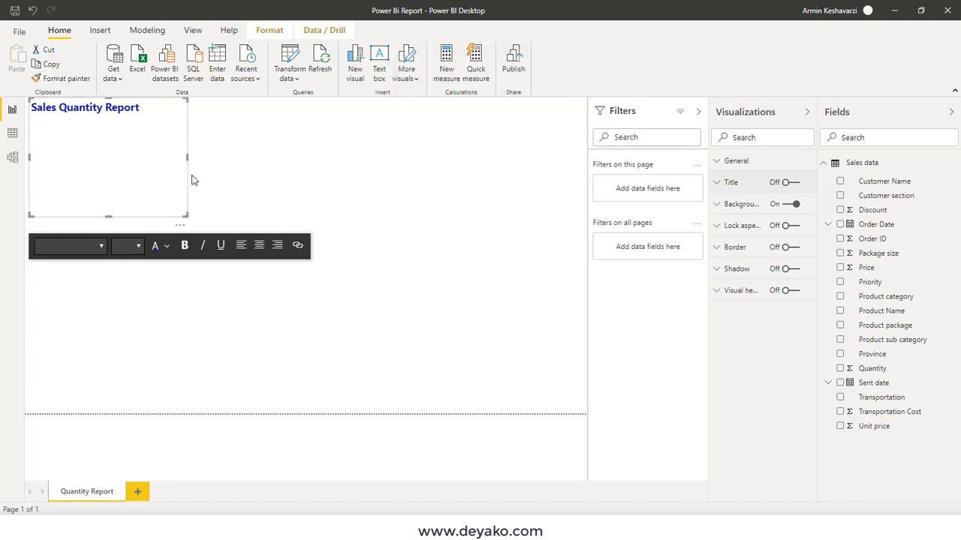
# Reduce the height and width of the title text box so it fits closely around the title.
pyautogui.moveTo(106, 210); pyautogui.dragTo(105, 125)
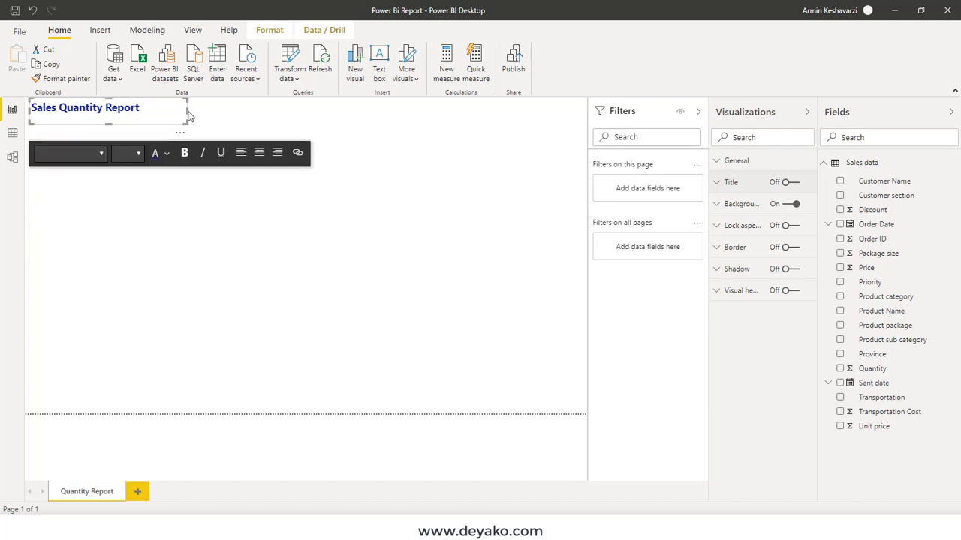
pyautogui.moveTo(190, 111); pyautogui.dragTo(154, 116)
pyautogui.click(380, 105)
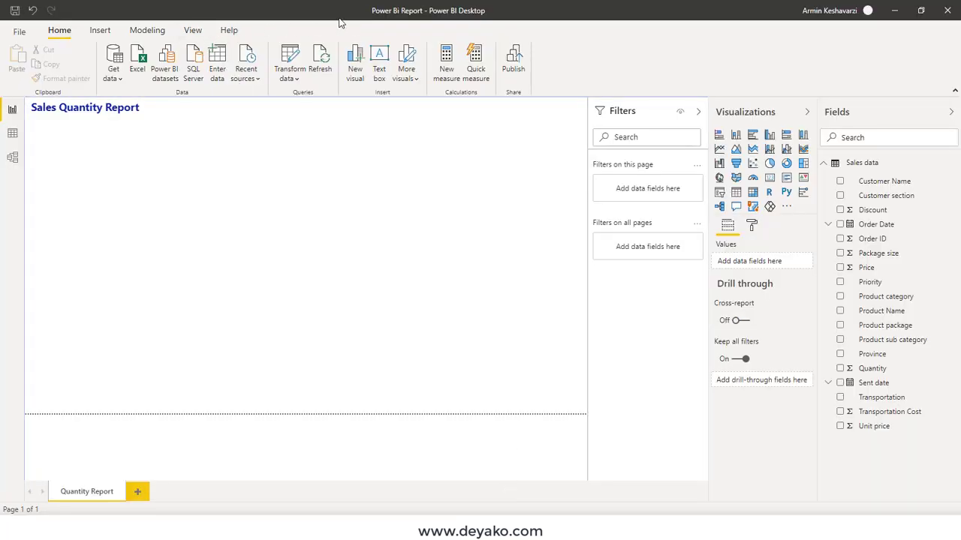
# Insert the logo image Deyako-Logo-Final Small.png on the report page.
pyautogui.click(104, 31)
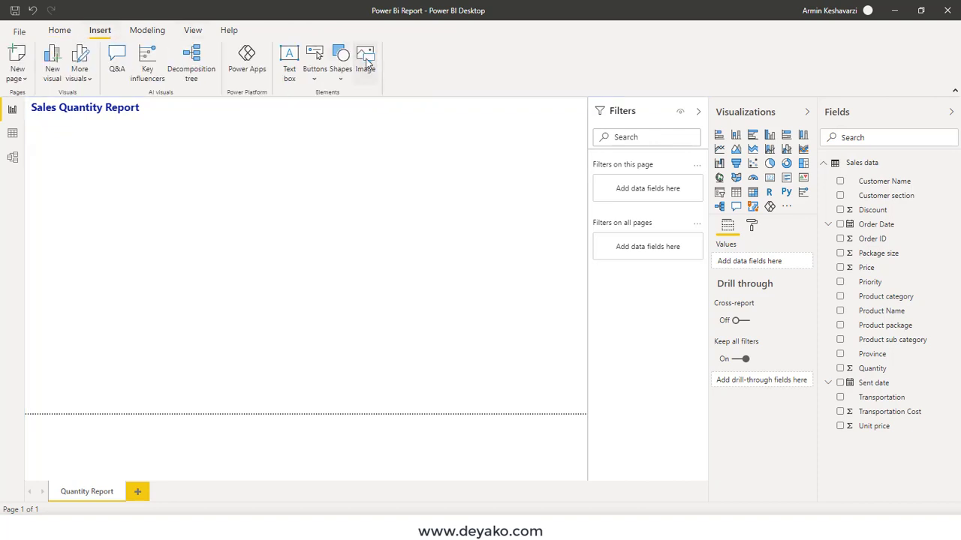
pyautogui.click(367, 63)
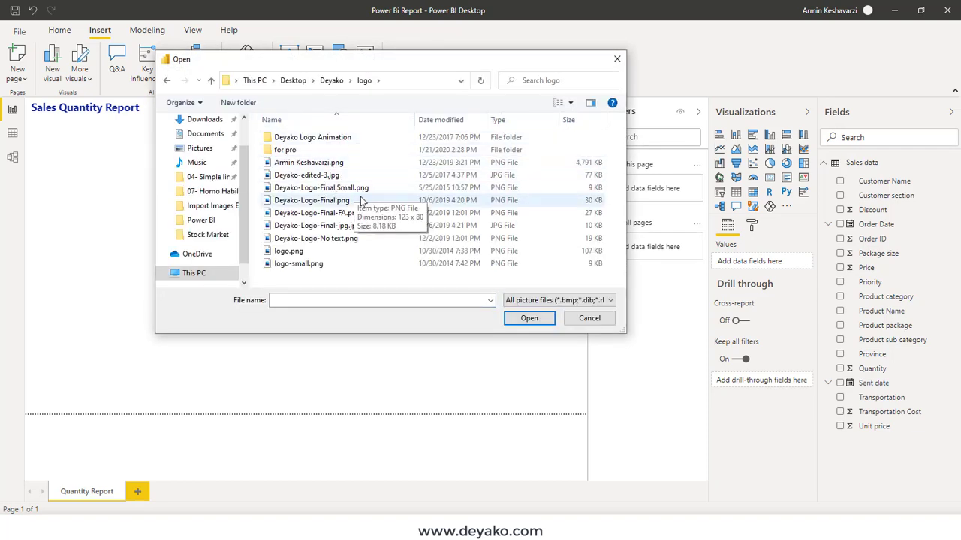
pyautogui.click(335, 189)
pyautogui.click(529, 318)
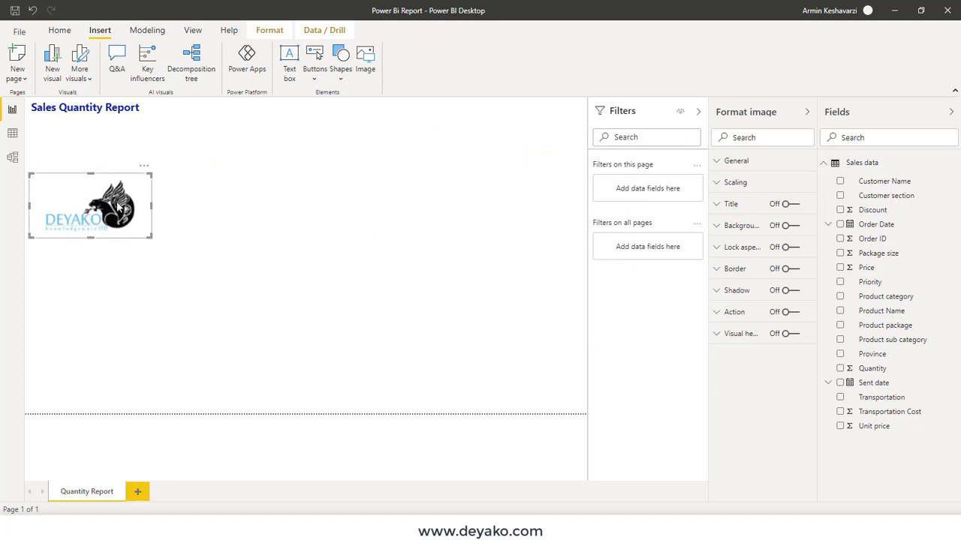
# Move the logo to the upper-right corner of the report page and shrink it to about the title's height.
pyautogui.moveTo(89, 213); pyautogui.dragTo(526, 136)
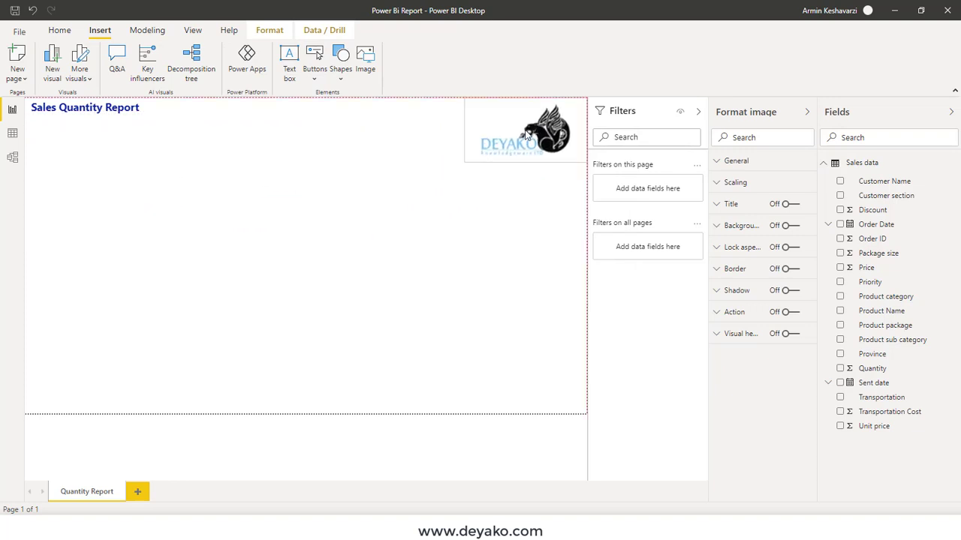
pyautogui.moveTo(465, 161); pyautogui.dragTo(523, 124)
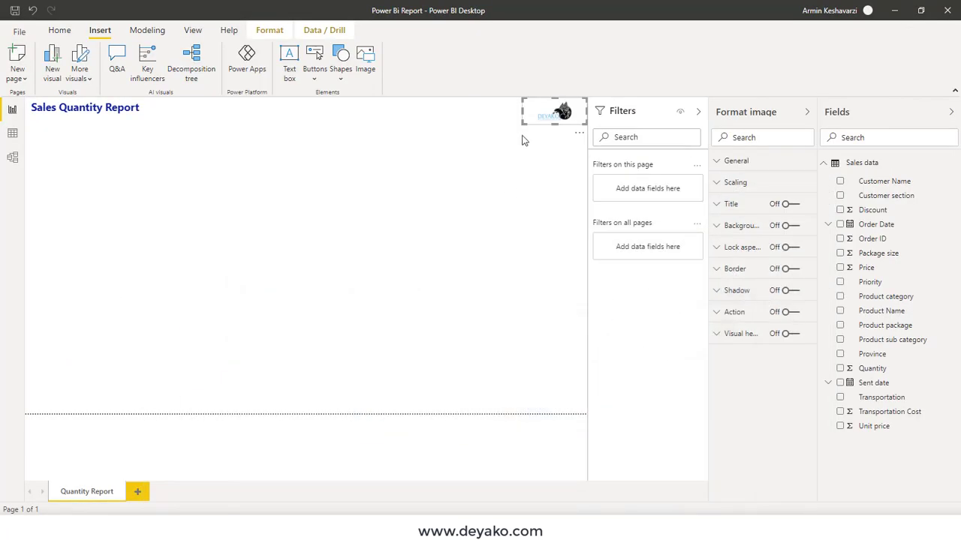
pyautogui.click(565, 180)
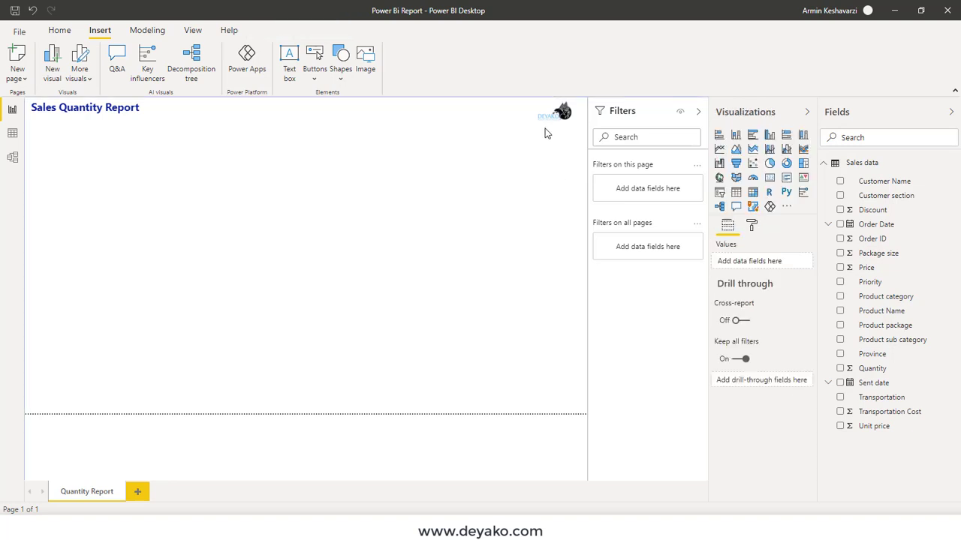
pyautogui.click(292, 54)
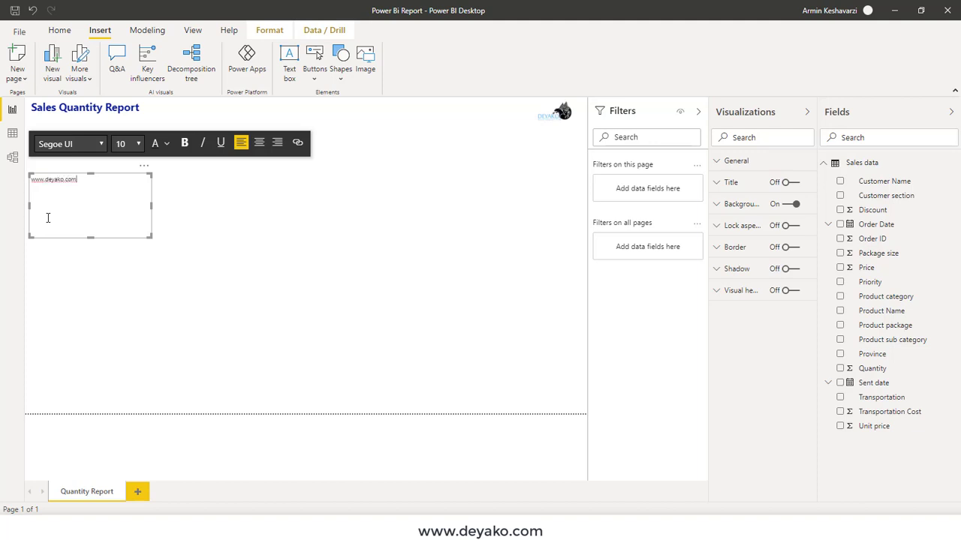
pyautogui.tripleClick(58, 178)
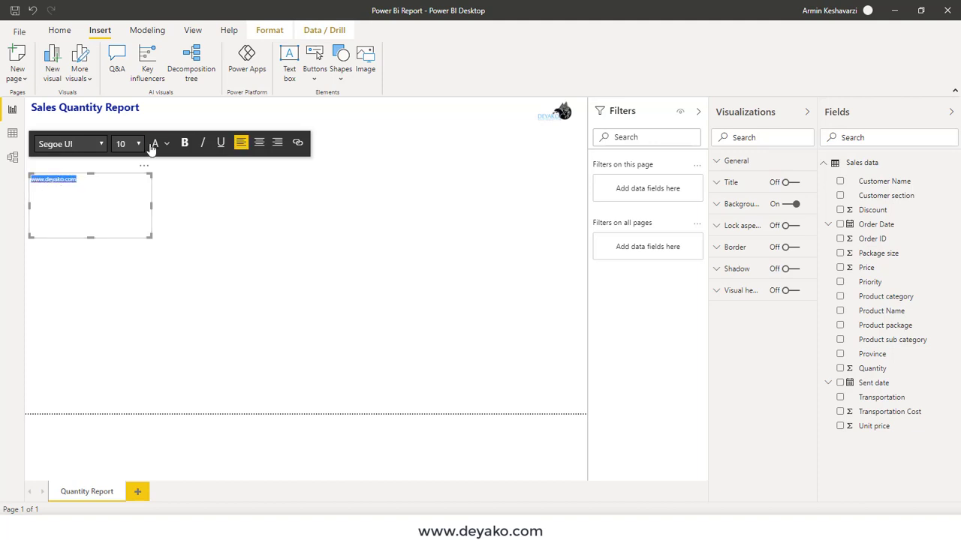
pyautogui.click(184, 143)
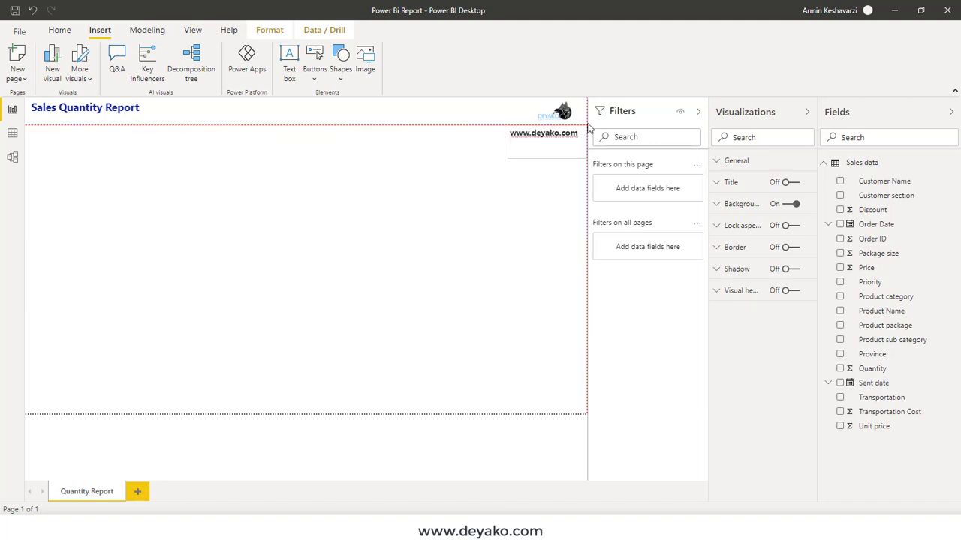
# Position the website text box directly below the logo and reduce its height to fit the text.
pyautogui.click(537, 163)
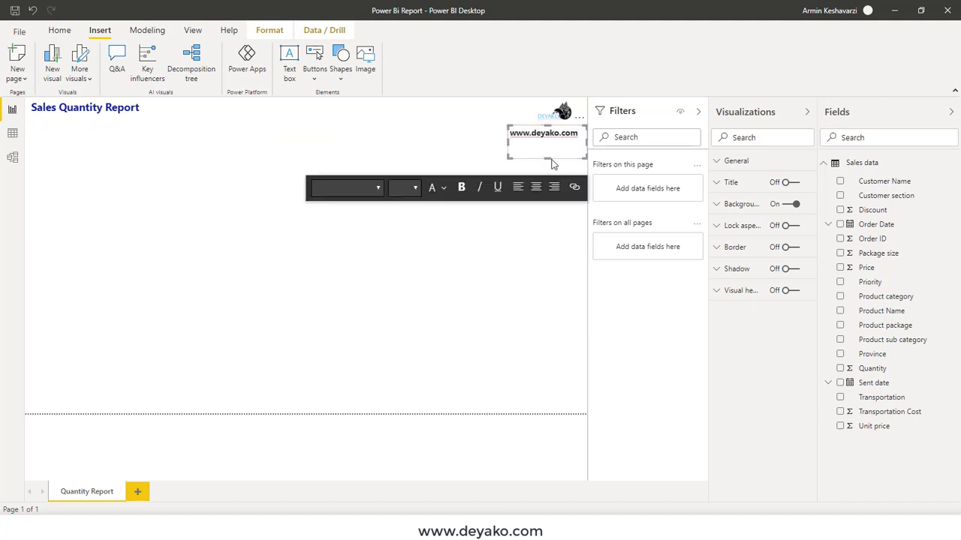
pyautogui.moveTo(553, 147); pyautogui.dragTo(558, 142)
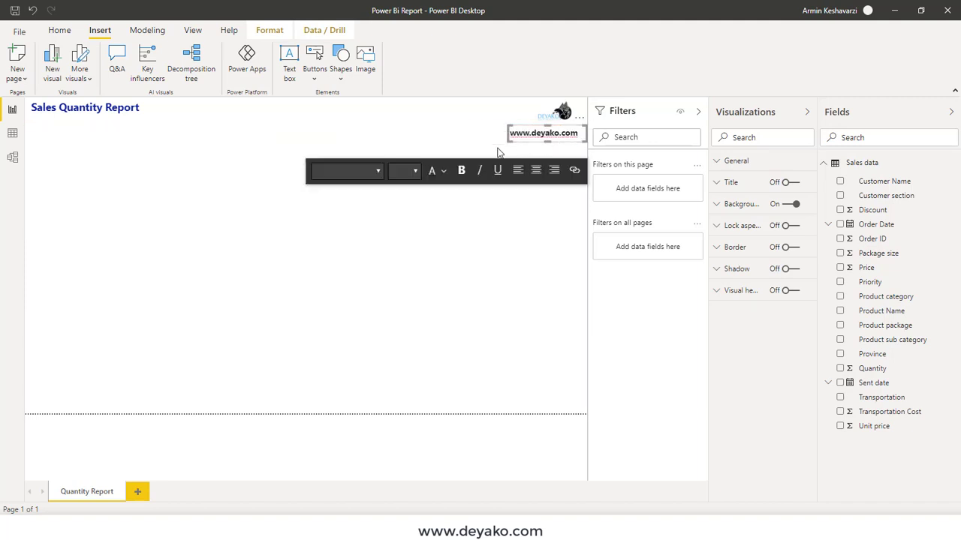
pyautogui.click(400, 139)
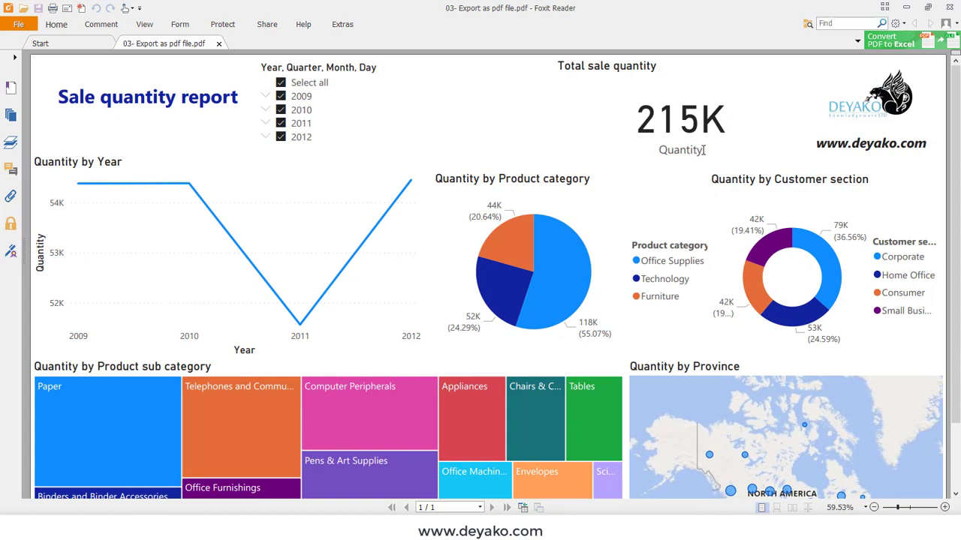
# Switch to the sample PDF in Foxit Reader and examine the Total sale quantity card.
pyautogui.hotkey('ctrl', 'a')
pyautogui.moveTo(605, 85); pyautogui.dragTo(569, 68)
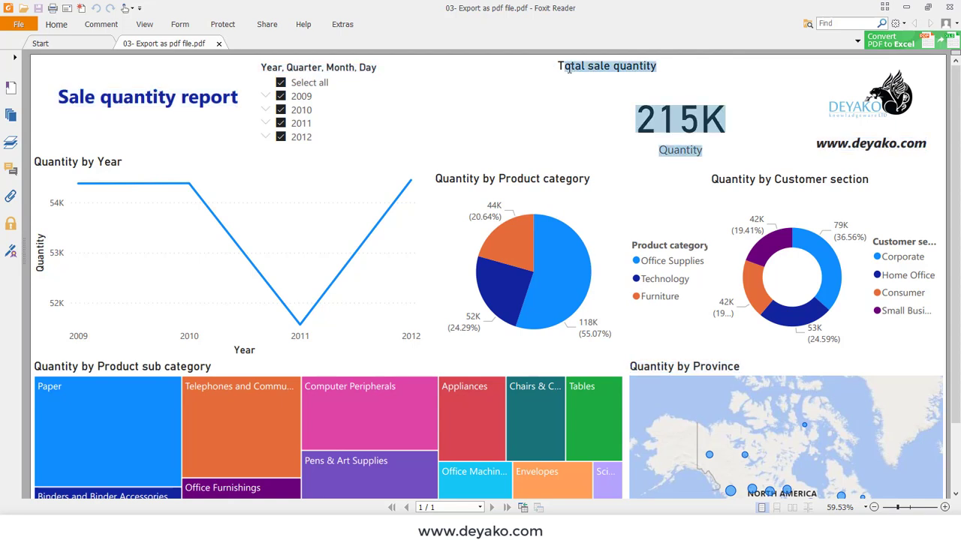
pyautogui.click(672, 97)
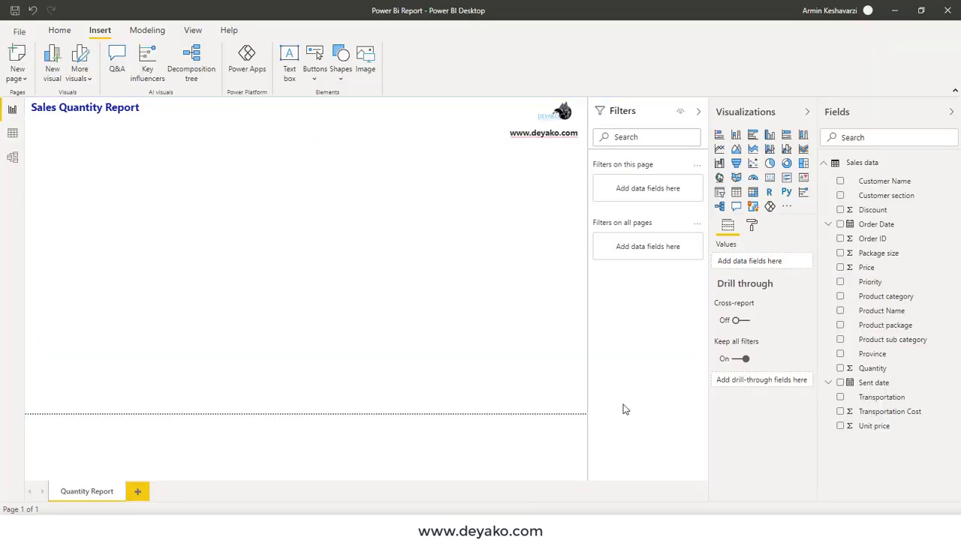
# Switch back to Power BI Desktop, create a chart from the Quantity field, move it mid-page, enlarge it and widen the Visualizations pane.
pyautogui.click(841, 370)
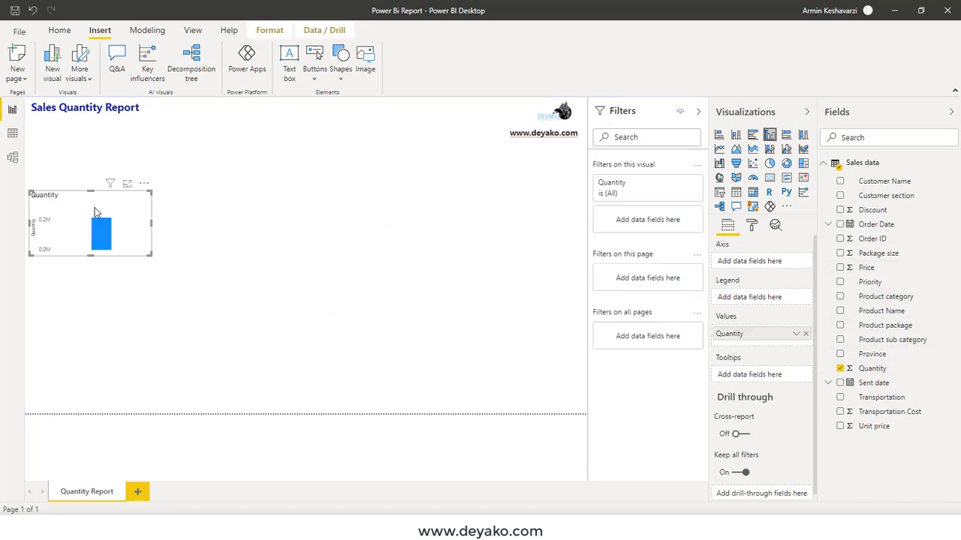
pyautogui.moveTo(108, 196); pyautogui.dragTo(298, 203)
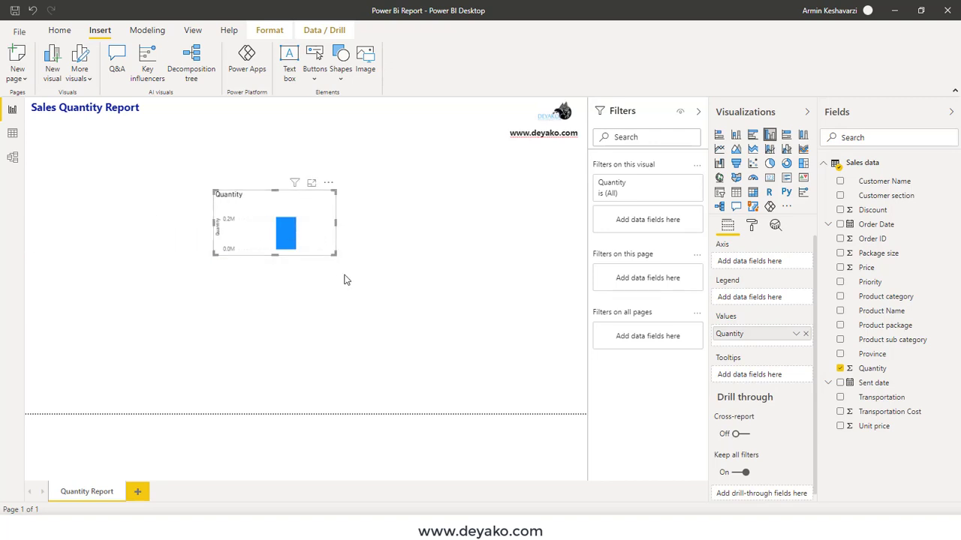
pyautogui.moveTo(336, 254); pyautogui.dragTo(436, 316)
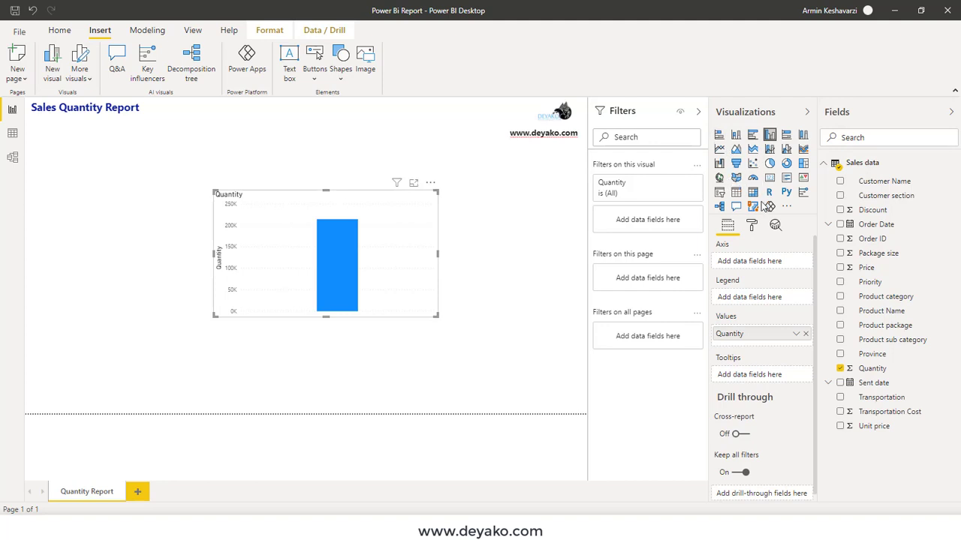
pyautogui.moveTo(707, 261); pyautogui.dragTo(638, 261)
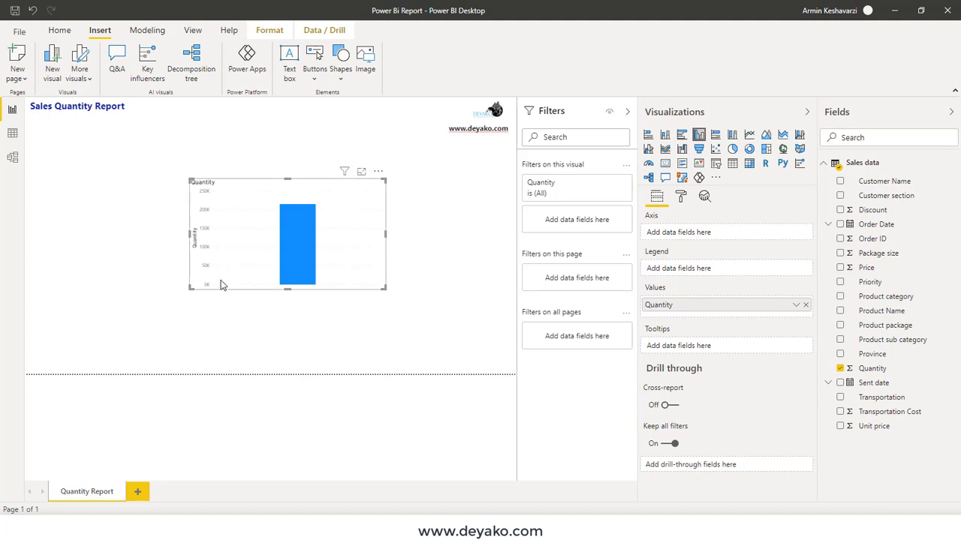
pyautogui.click(231, 330)
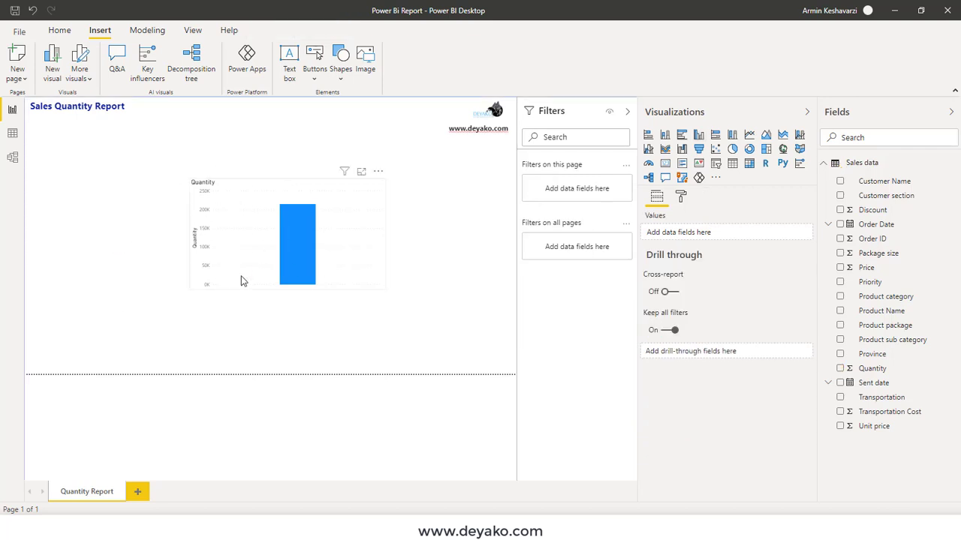
pyautogui.click(700, 137)
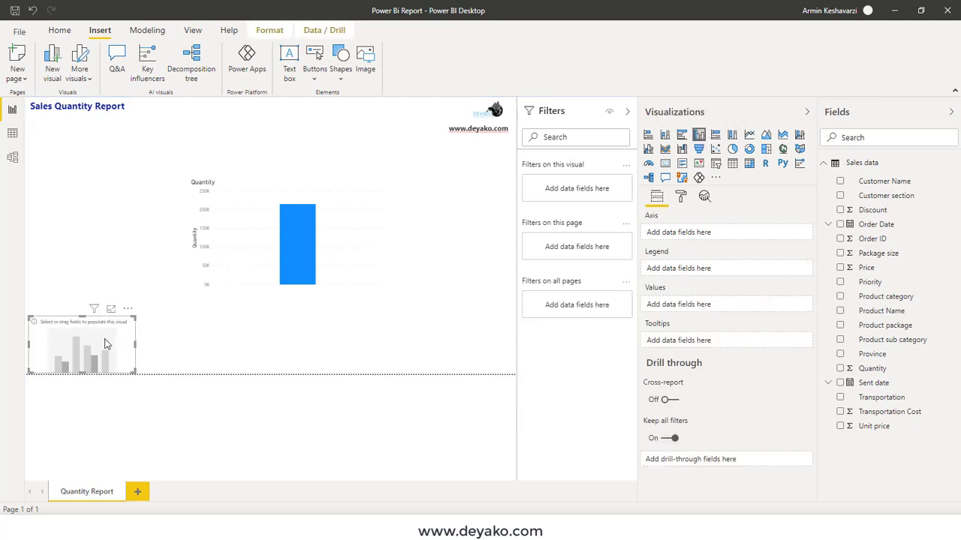
pyautogui.click(129, 310)
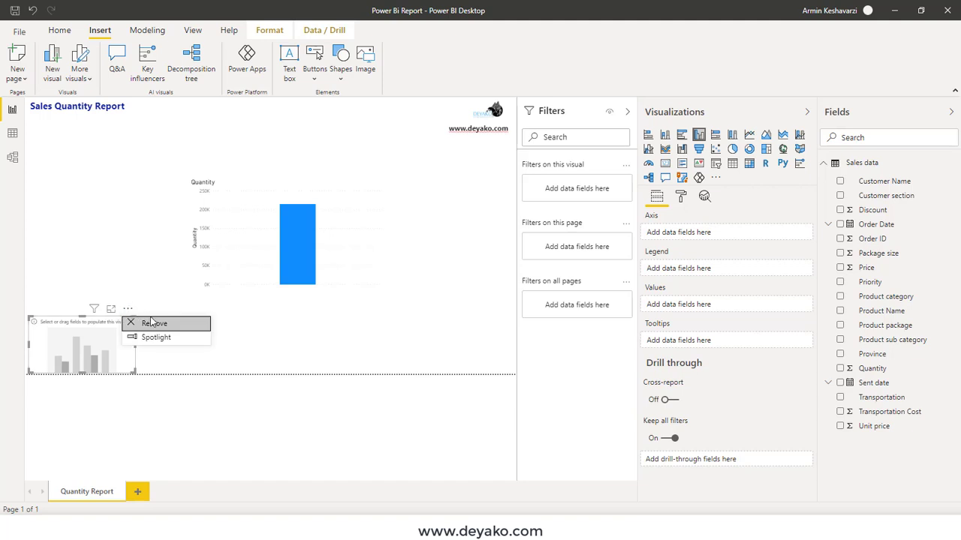
pyautogui.click(154, 318)
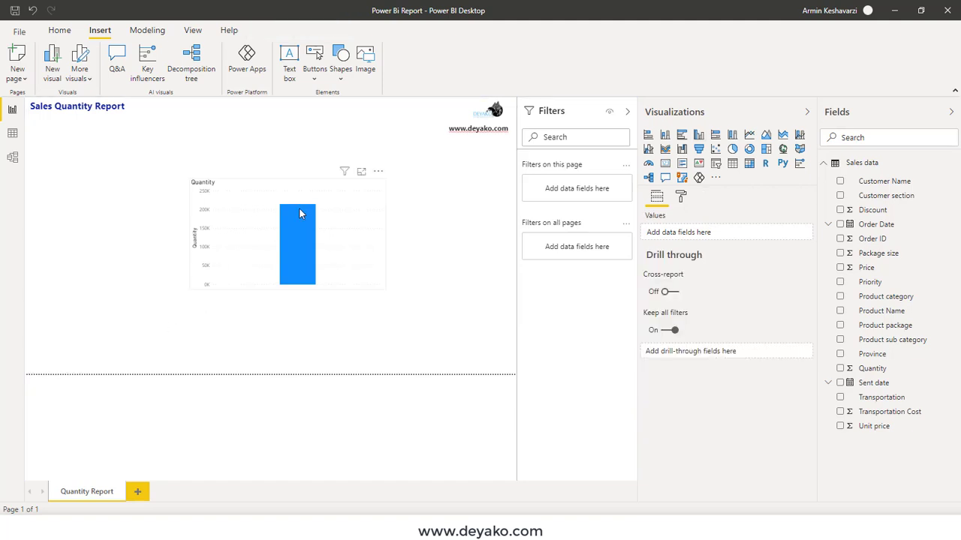
# Convert the Quantity column chart to a Card visual and shrink it to roughly half its width and height.
pyautogui.click(328, 194)
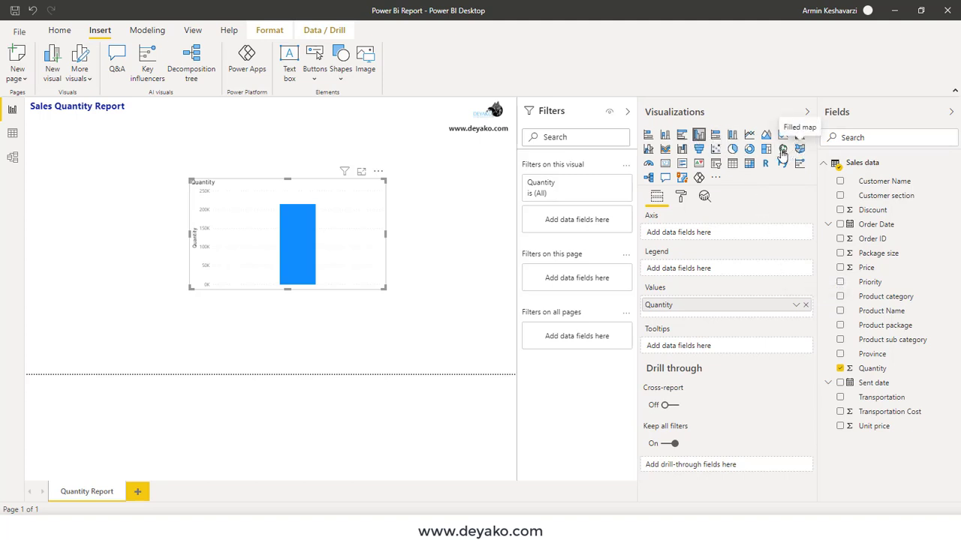
pyautogui.click(665, 165)
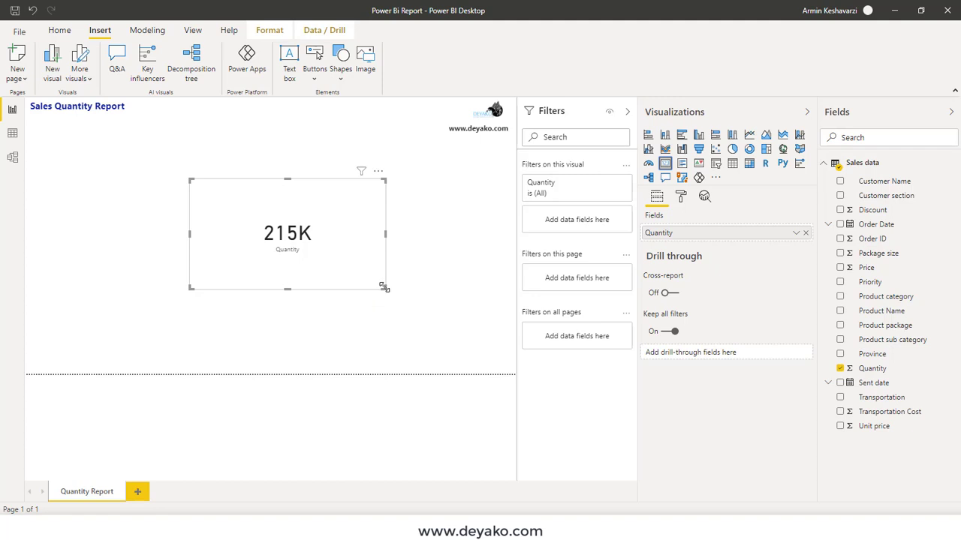
pyautogui.moveTo(383, 287); pyautogui.dragTo(295, 235)
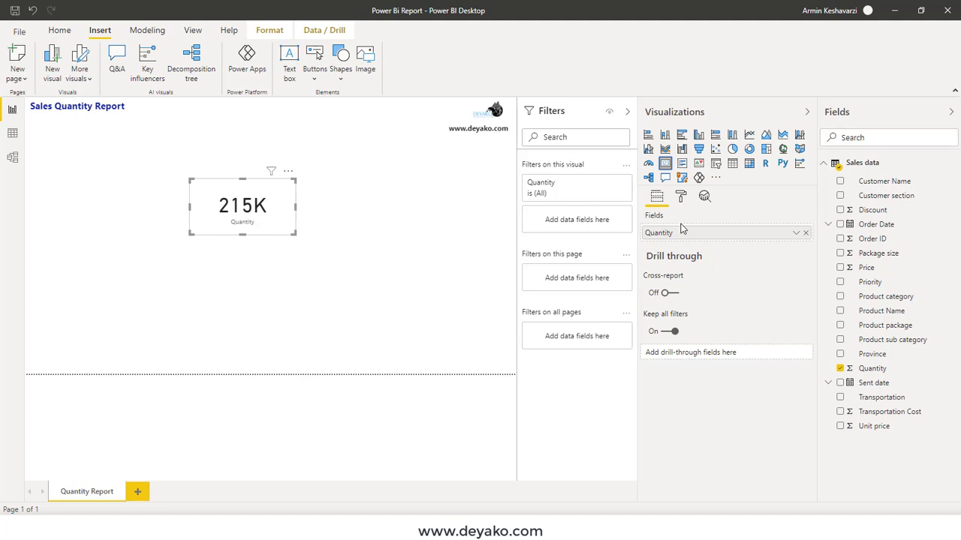
# Set the card's Quantity aggregation to Average and look over the other aggregation options.
pyautogui.click(796, 234)
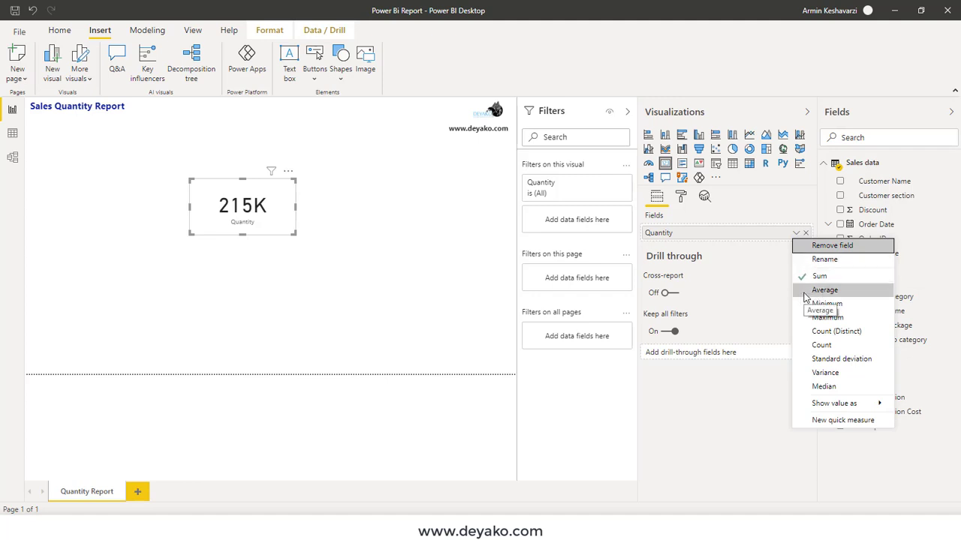
pyautogui.press('Escape')
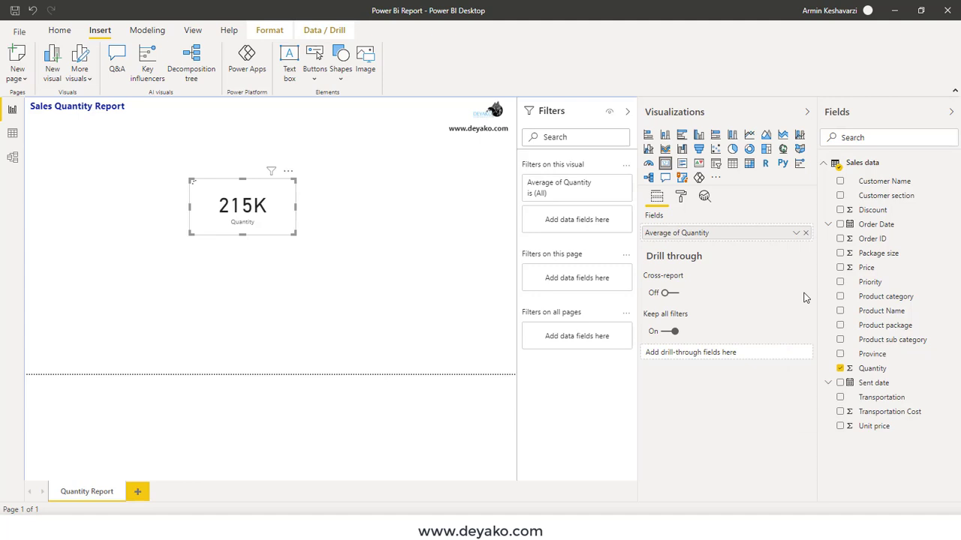
pyautogui.click(796, 233)
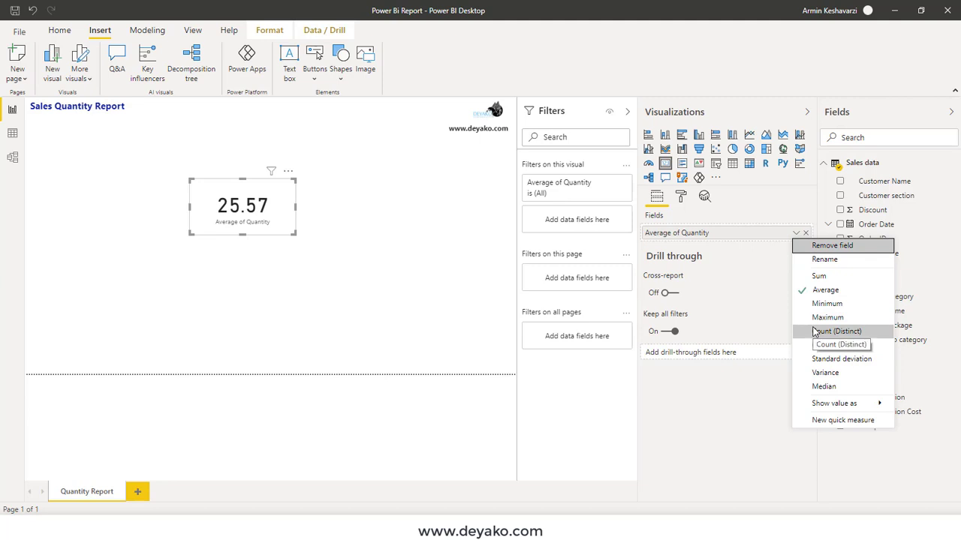
pyautogui.click(777, 282)
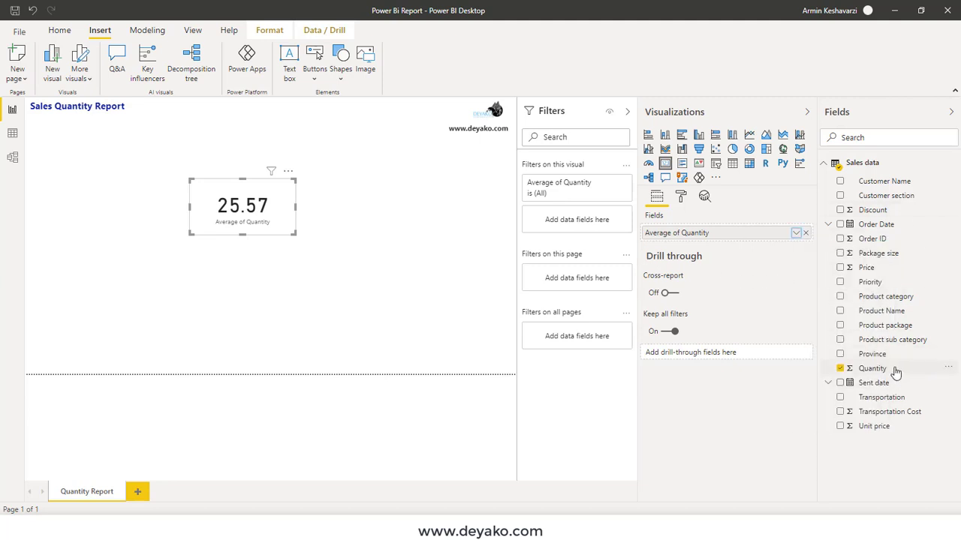
# Examine the Quantity column in the Sales data table and return to the report page.
pyautogui.click(13, 133)
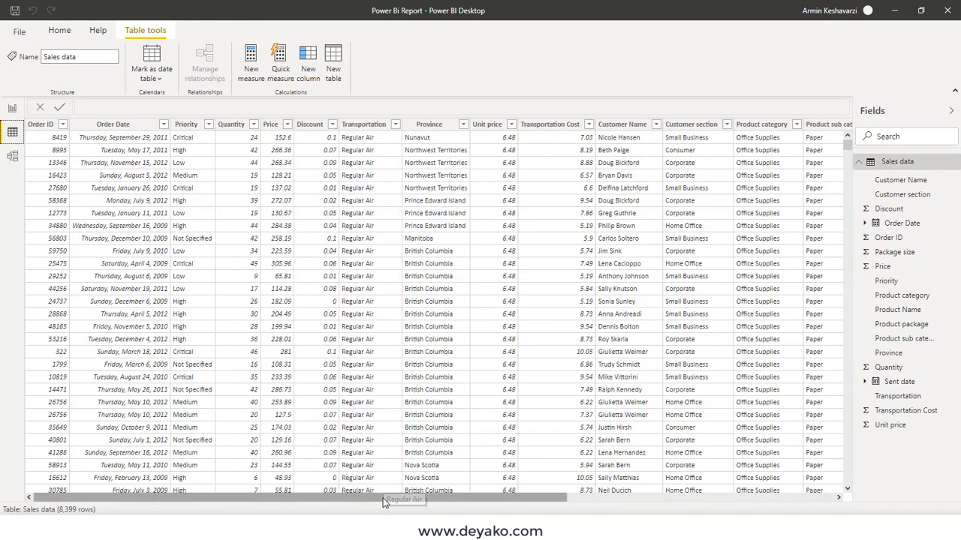
pyautogui.moveTo(384, 497); pyautogui.dragTo(231, 168)
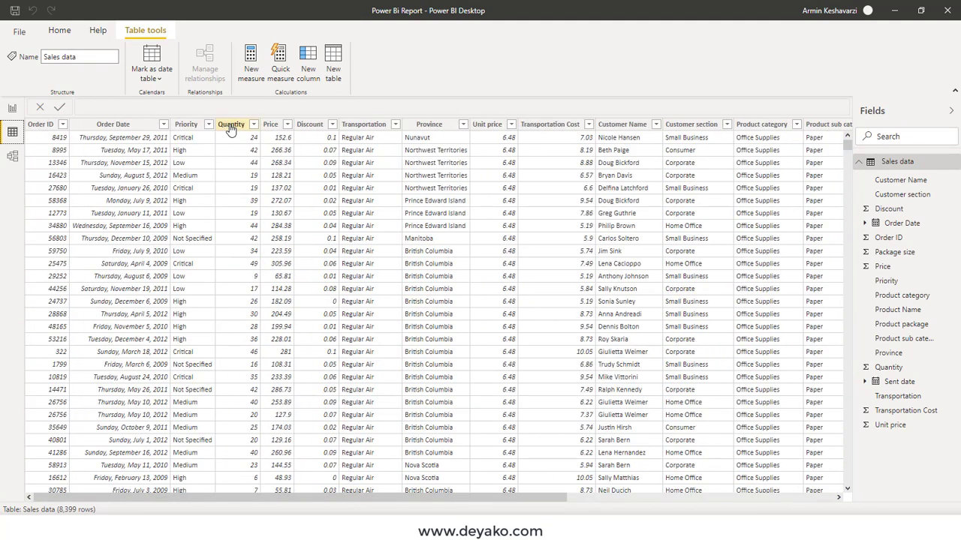
pyautogui.click(231, 126)
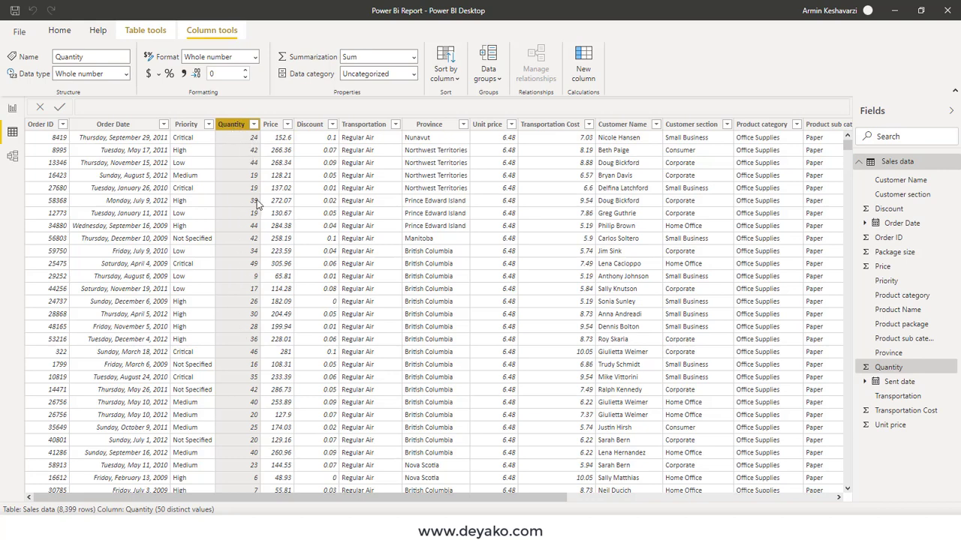
pyautogui.click(12, 108)
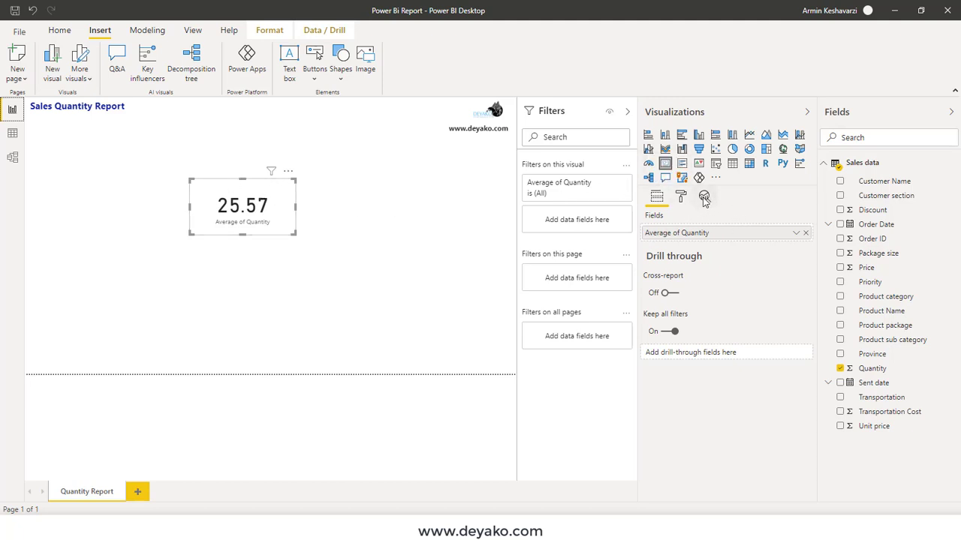
# Enlarge the quantity card in both width and height and set its Quantity aggregation to Sum.
pyautogui.moveTo(296, 235); pyautogui.dragTo(340, 259)
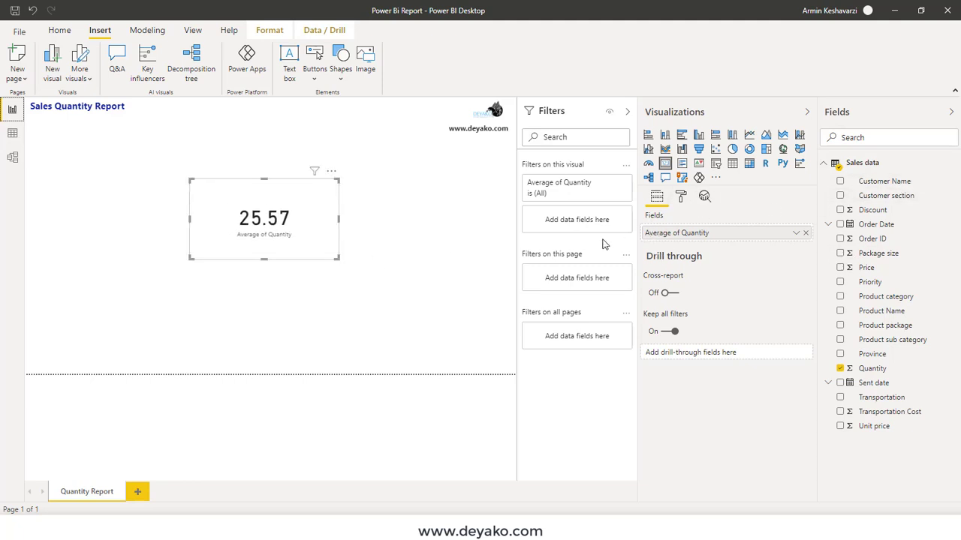
pyautogui.click(796, 234)
pyautogui.click(809, 274)
# Open the card's formatting options and examine the General and Data label settings.
pyautogui.click(681, 199)
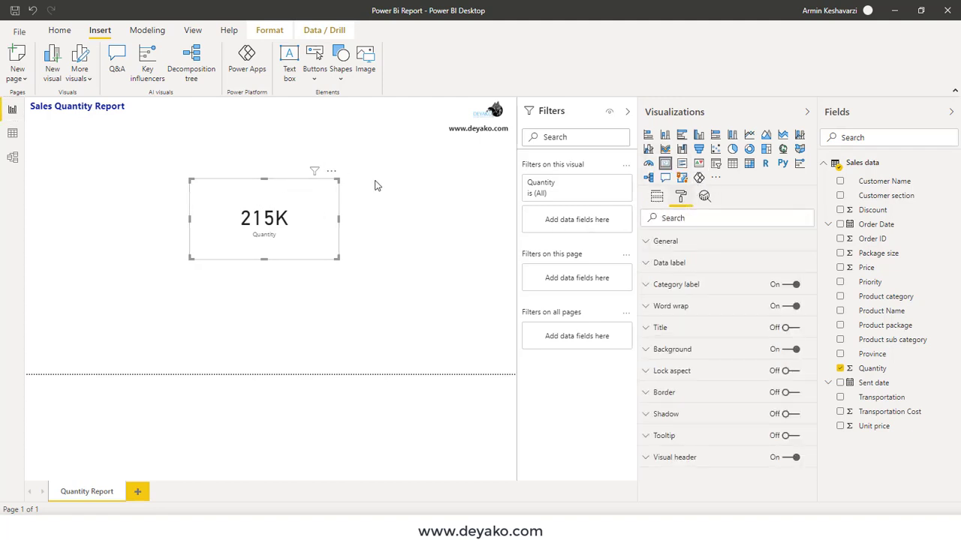
pyautogui.click(682, 247)
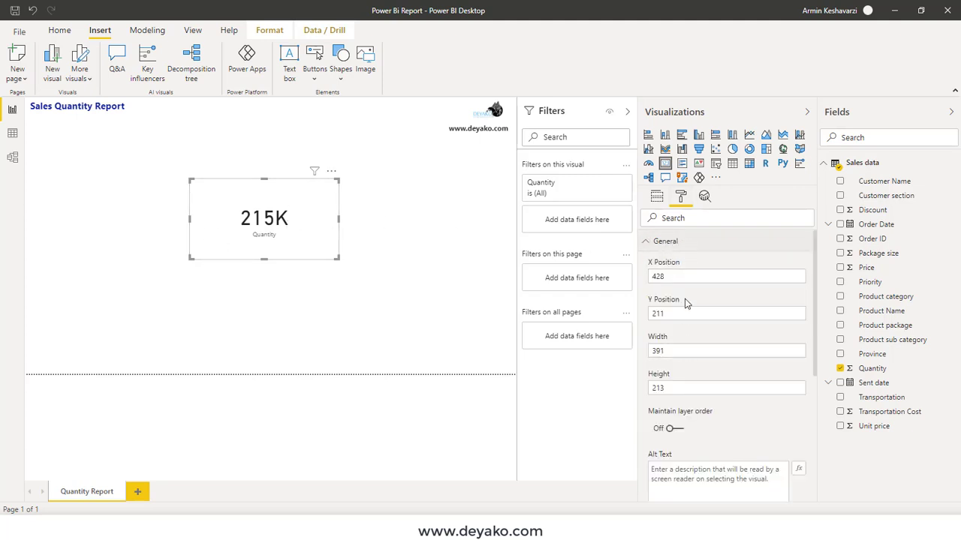
pyautogui.click(684, 246)
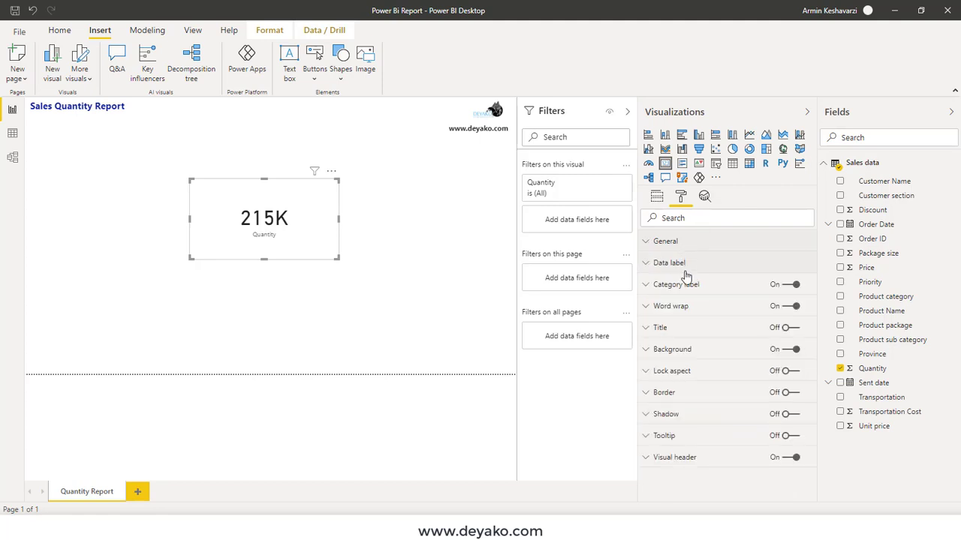
pyautogui.click(748, 264)
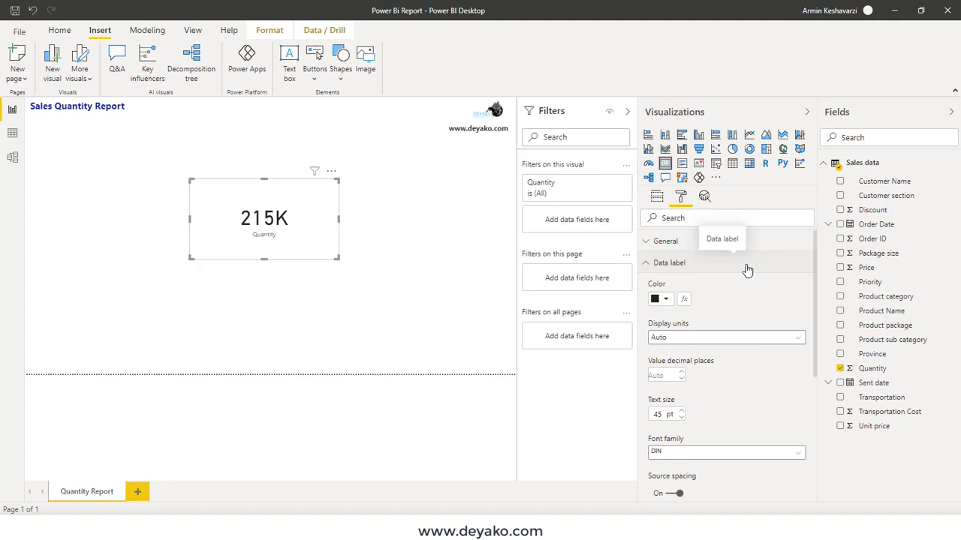
pyautogui.click(748, 269)
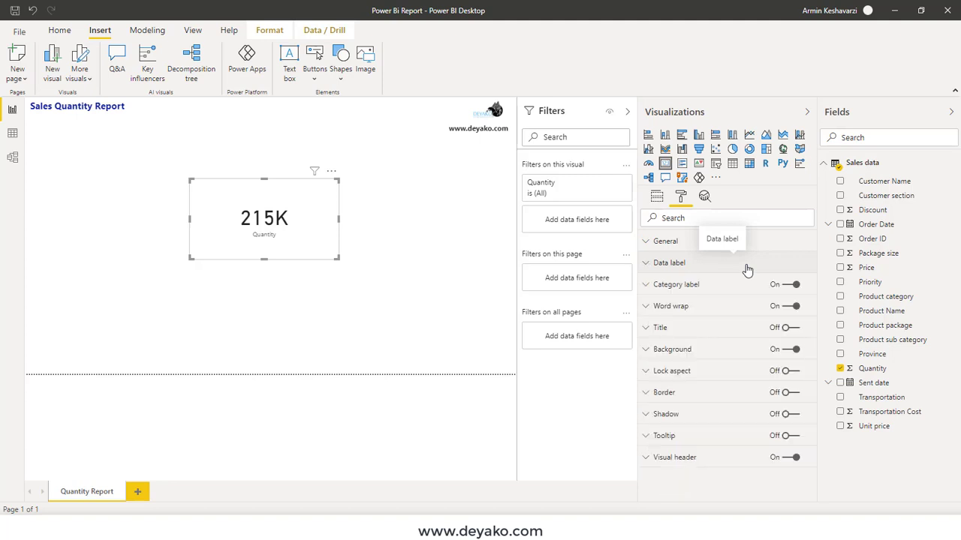
# Turn on the card's title and enter "Total sale quantity" as the title text.
pyautogui.click(685, 329)
pyautogui.click(797, 331)
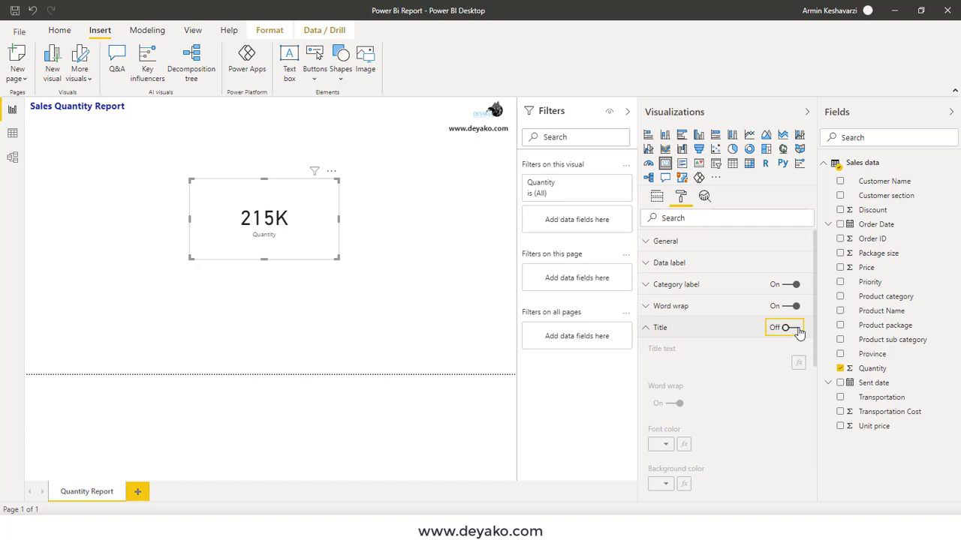
pyautogui.click(666, 359)
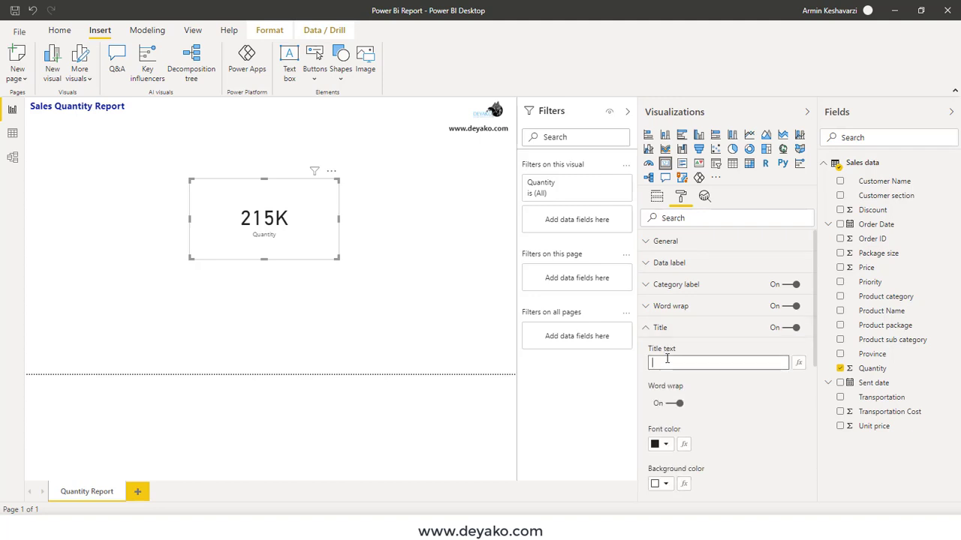
pyautogui.write('Total sale quantity')
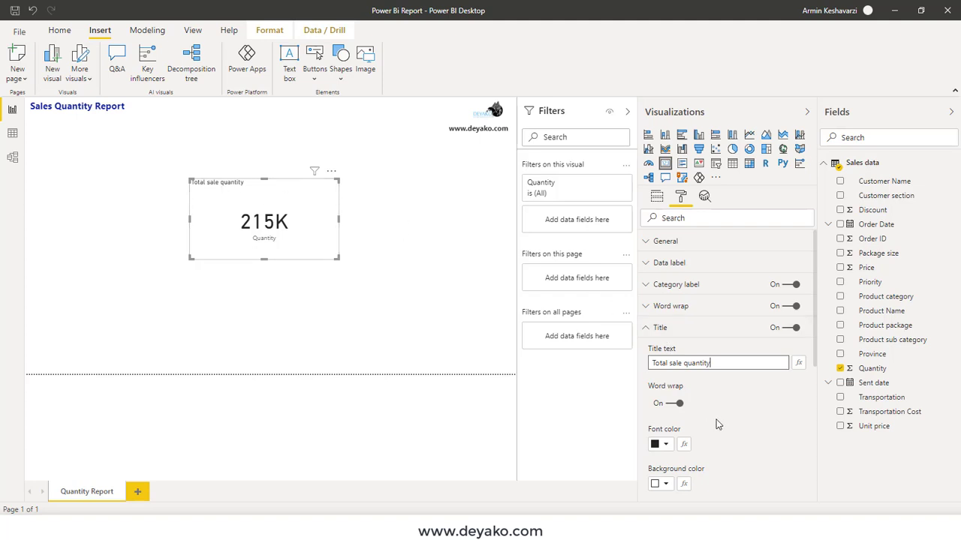
# Format the card title with centre alignment, 18 pt text size and a dark blue font color.
pyautogui.scroll(-3, 718, 422)
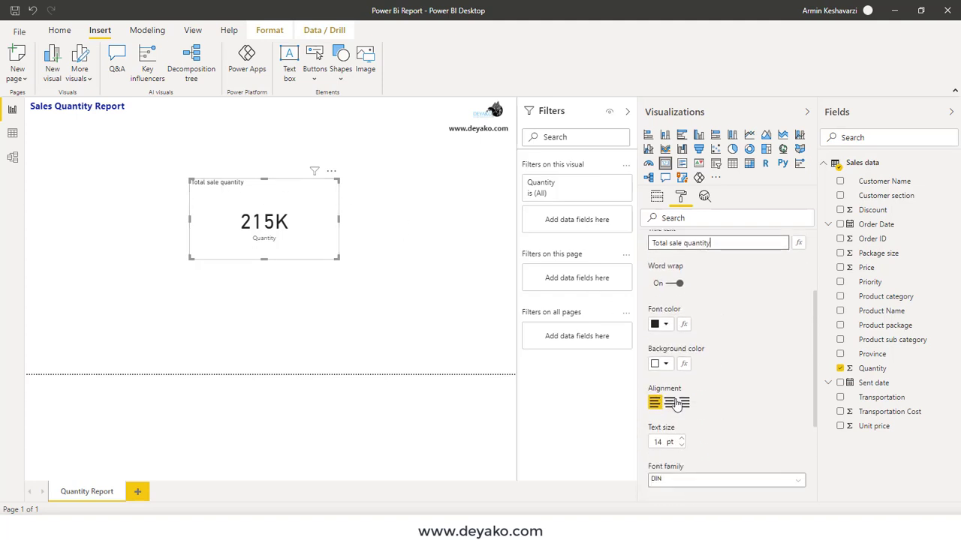
pyautogui.click(675, 403)
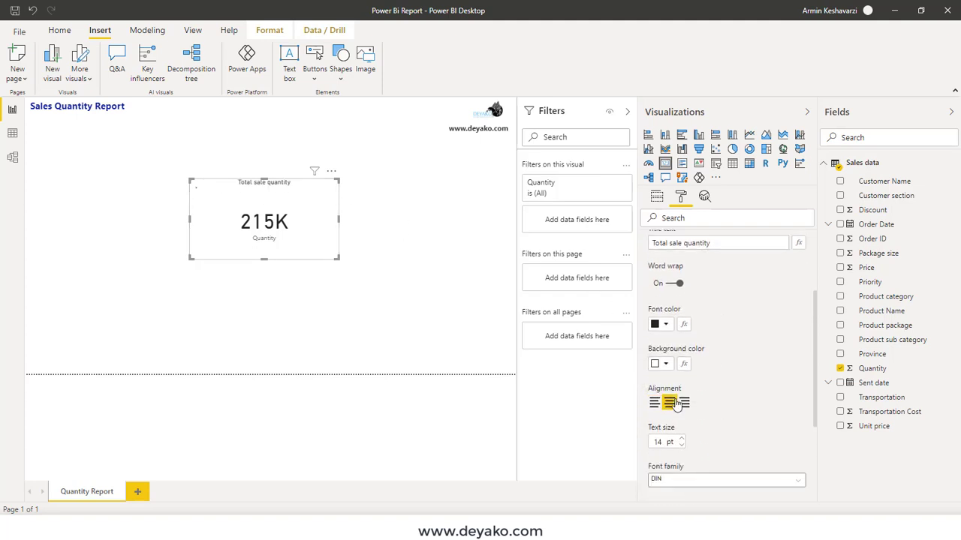
pyautogui.click(682, 439)
pyautogui.click(681, 440)
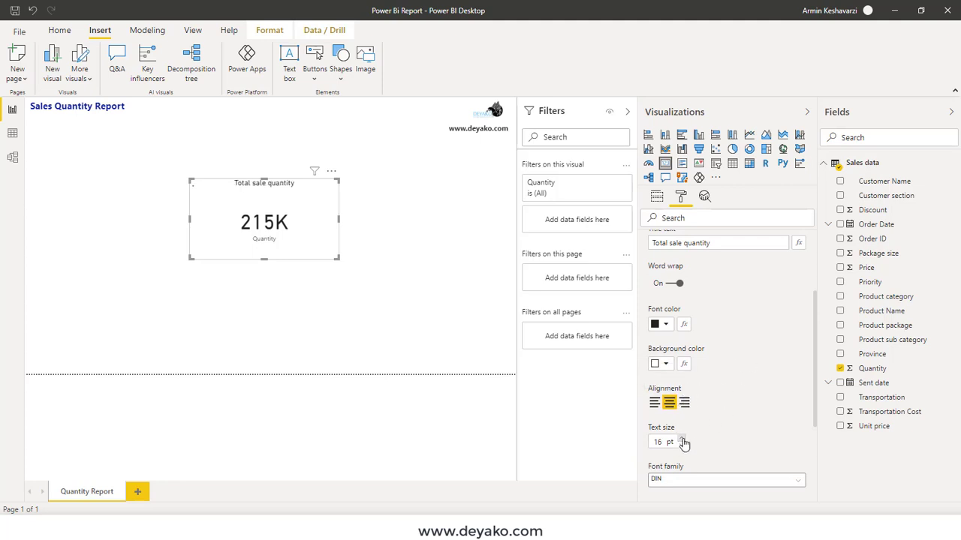
pyautogui.click(682, 440)
pyautogui.click(682, 440)
pyautogui.click(665, 328)
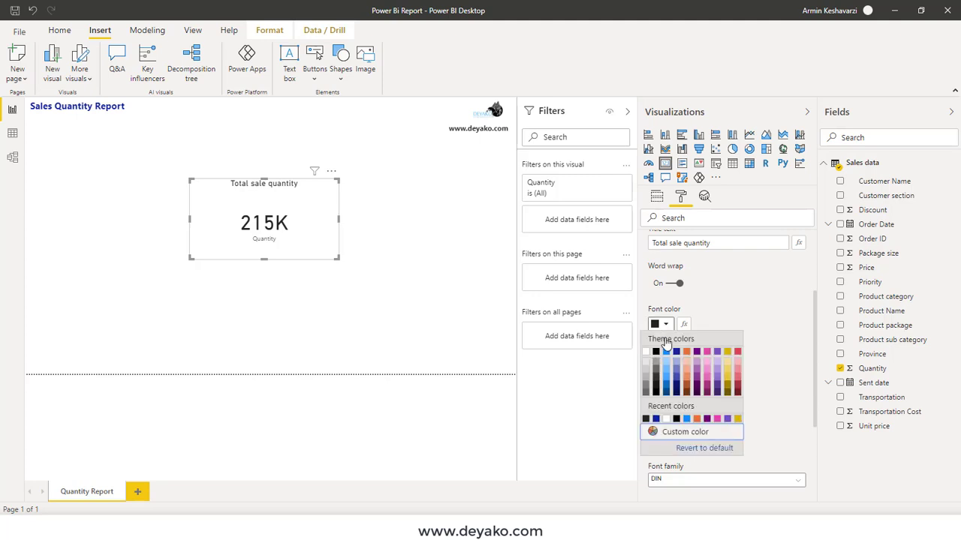
pyautogui.click(655, 420)
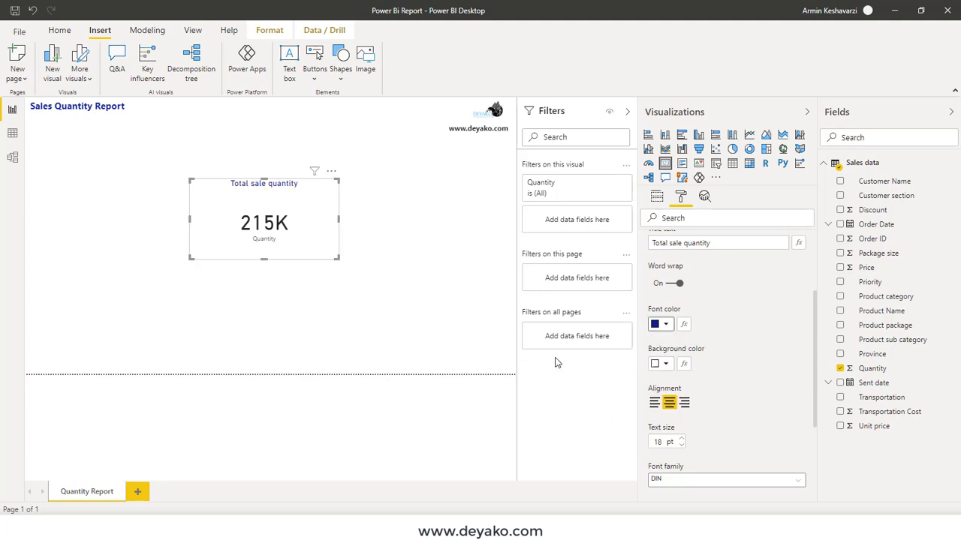
pyautogui.scroll(-3, 784, 389)
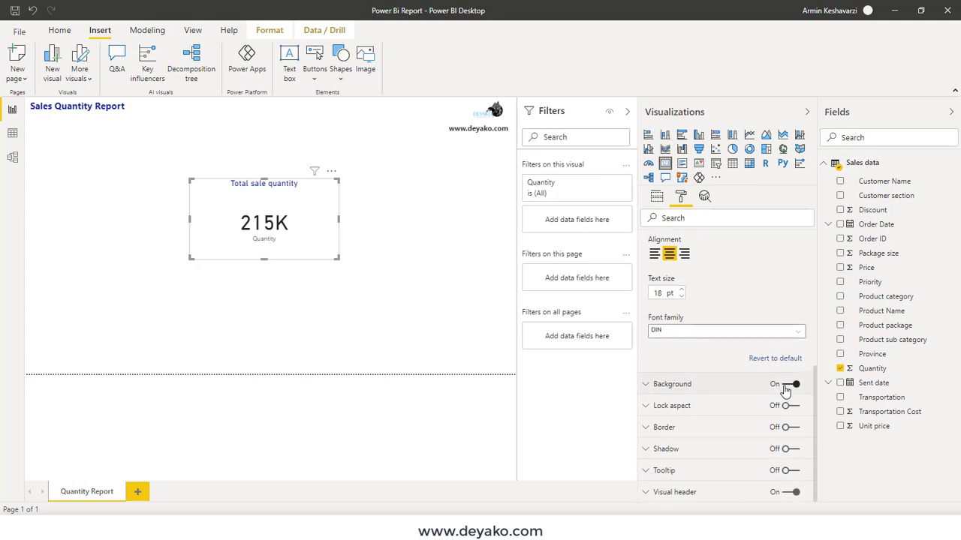
pyautogui.scroll(3, 772, 360)
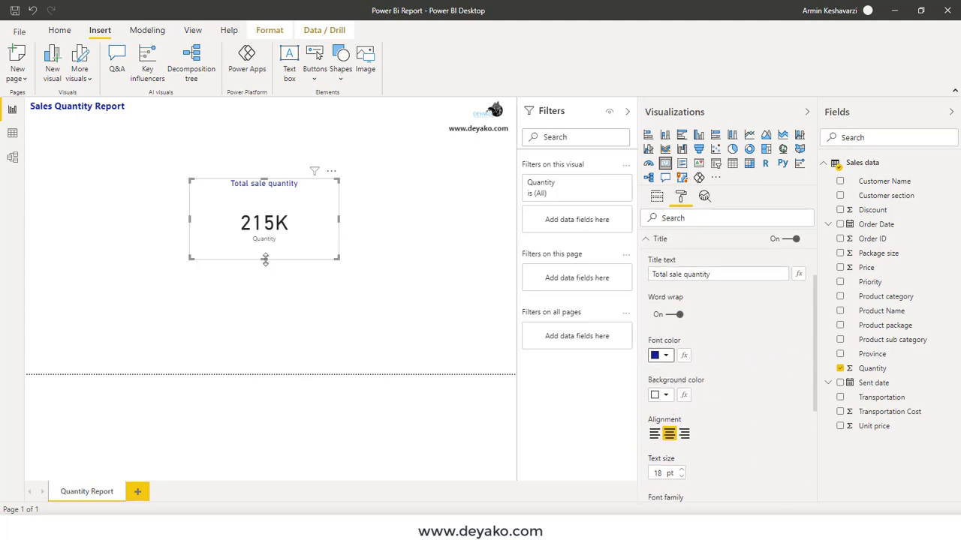
# Shrink the card's height and width around its content and place it at the page's top edge, between the report title and the logo.
pyautogui.moveTo(270, 245); pyautogui.dragTo(271, 234)
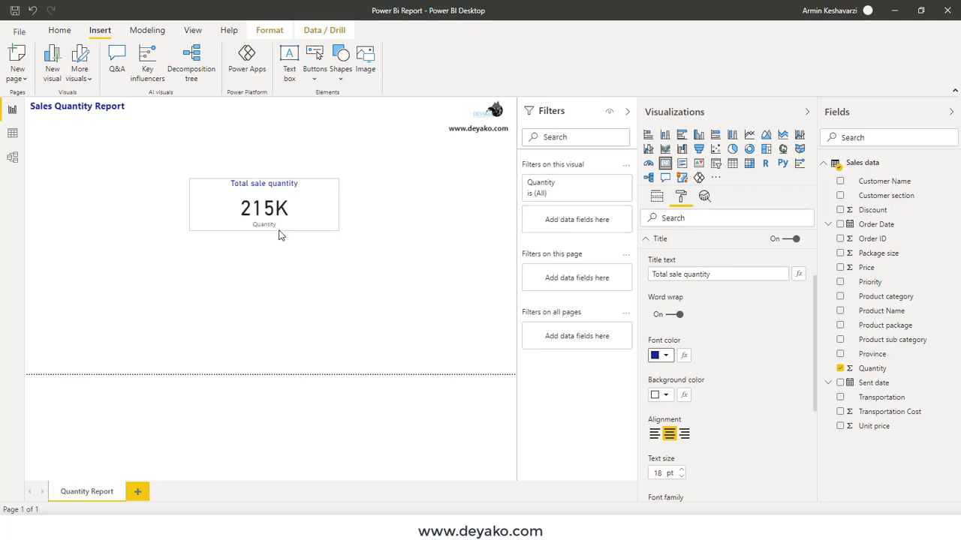
pyautogui.moveTo(338, 203); pyautogui.dragTo(300, 201)
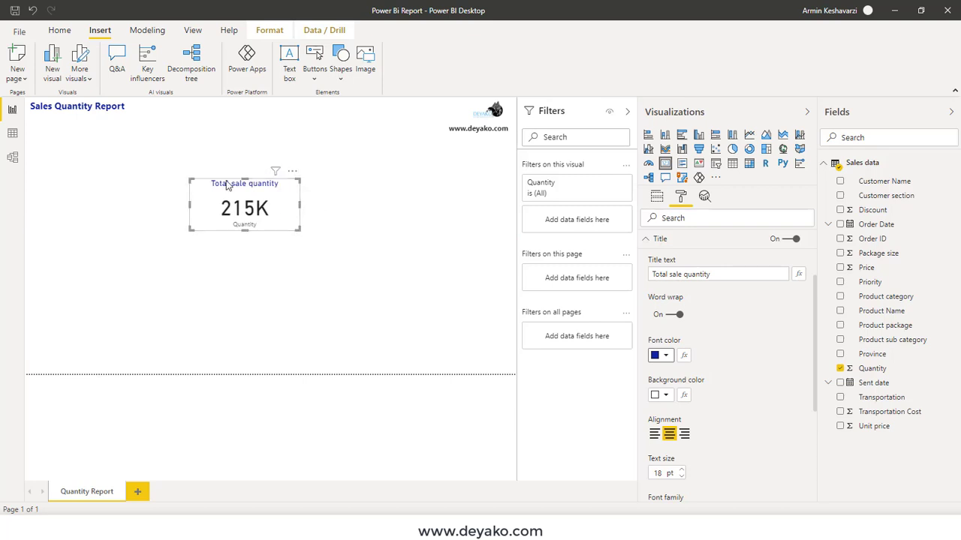
pyautogui.moveTo(229, 185); pyautogui.dragTo(262, 105)
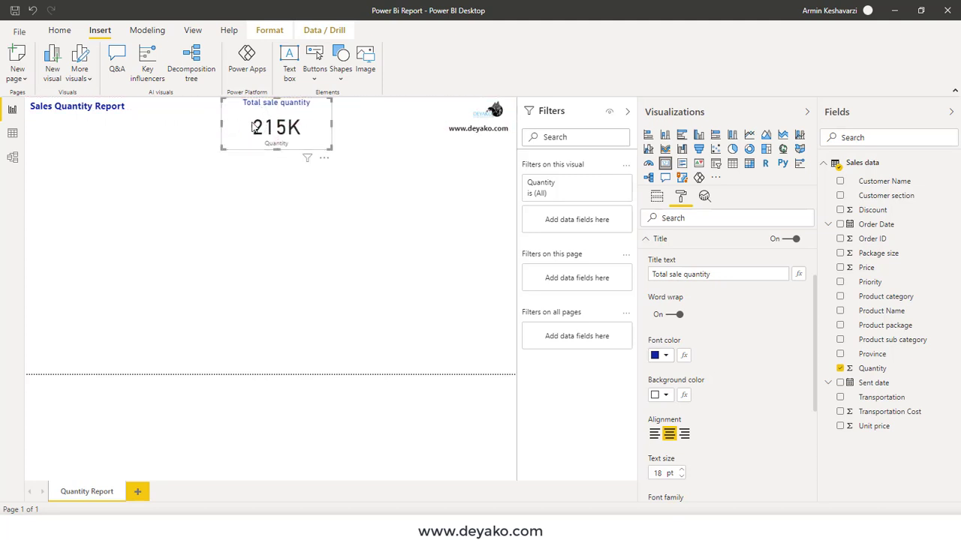
pyautogui.click(292, 289)
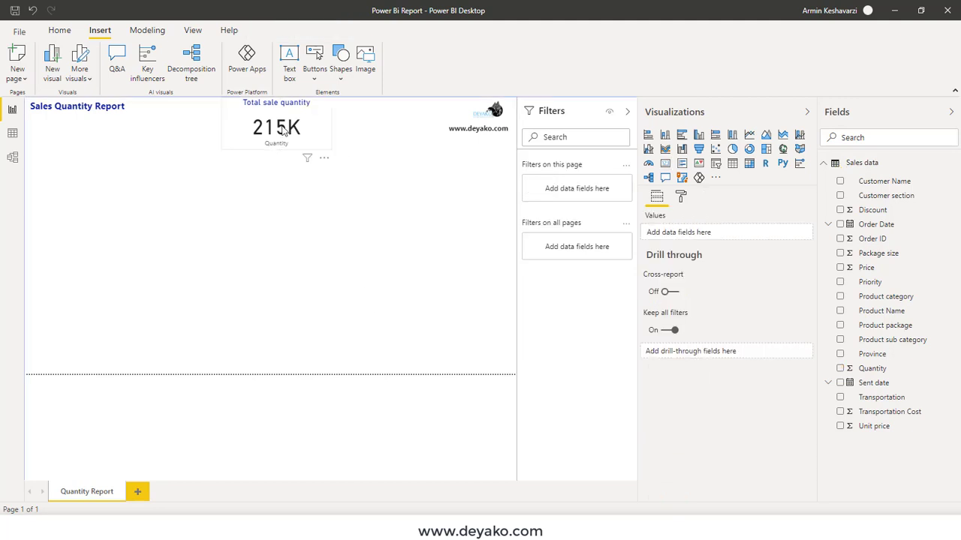
pyautogui.moveTo(275, 129); pyautogui.dragTo(330, 129)
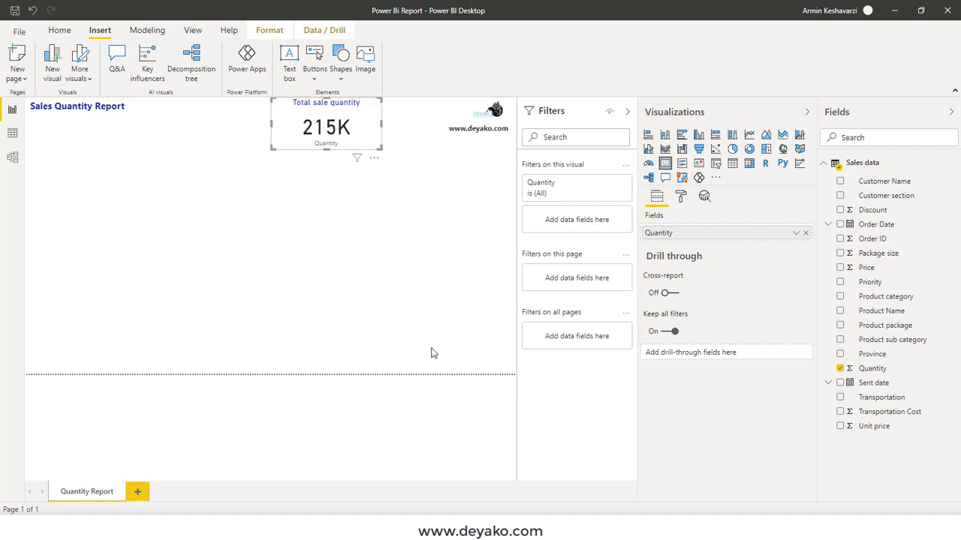
# Review the Quantity column in the Sales data table and add Order Date as a filter on the quantity card only.
pyautogui.click(12, 135)
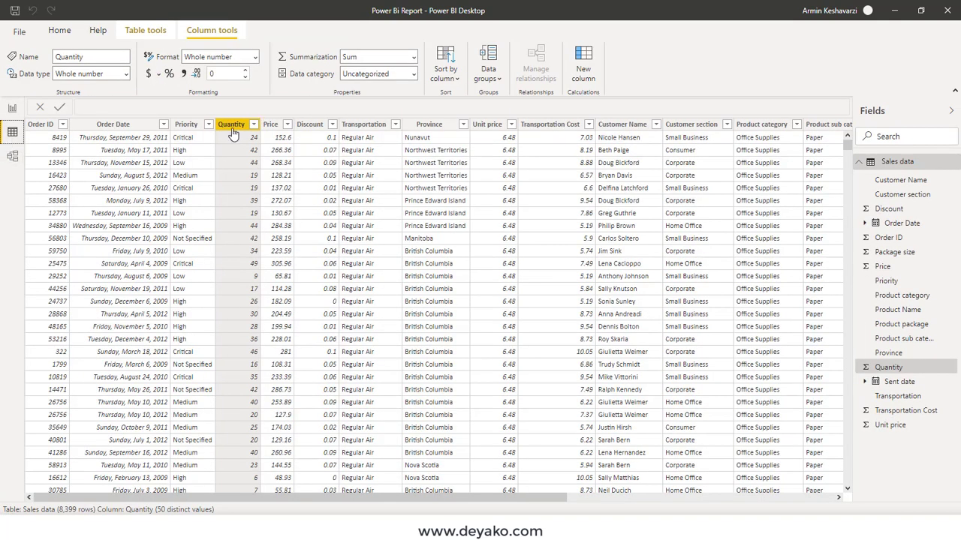
pyautogui.click(12, 109)
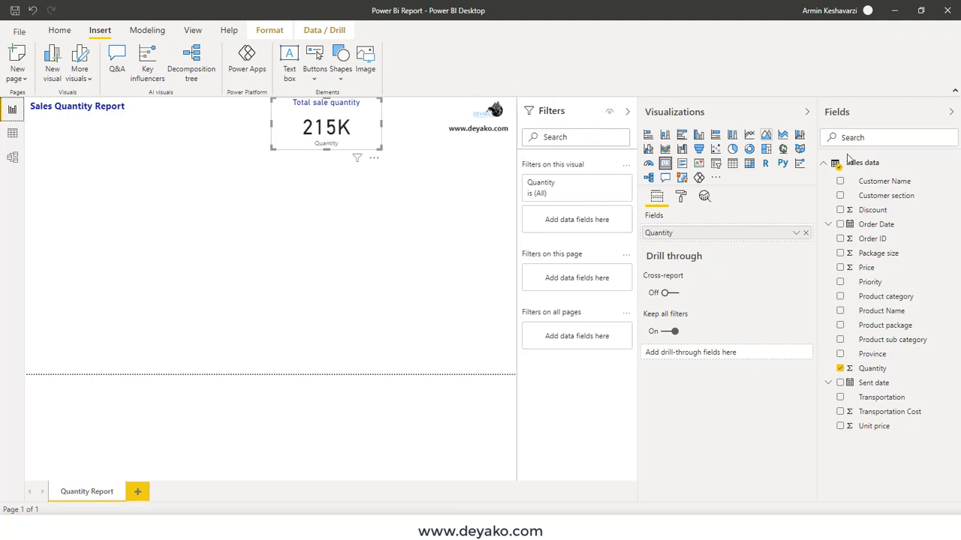
pyautogui.moveTo(884, 224); pyautogui.dragTo(578, 216)
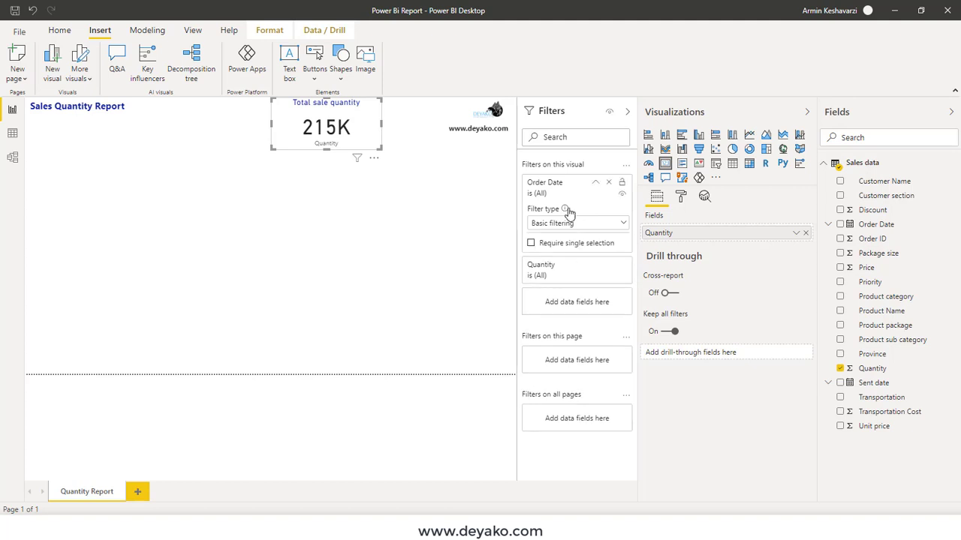
pyautogui.scroll(-3, 552, 299)
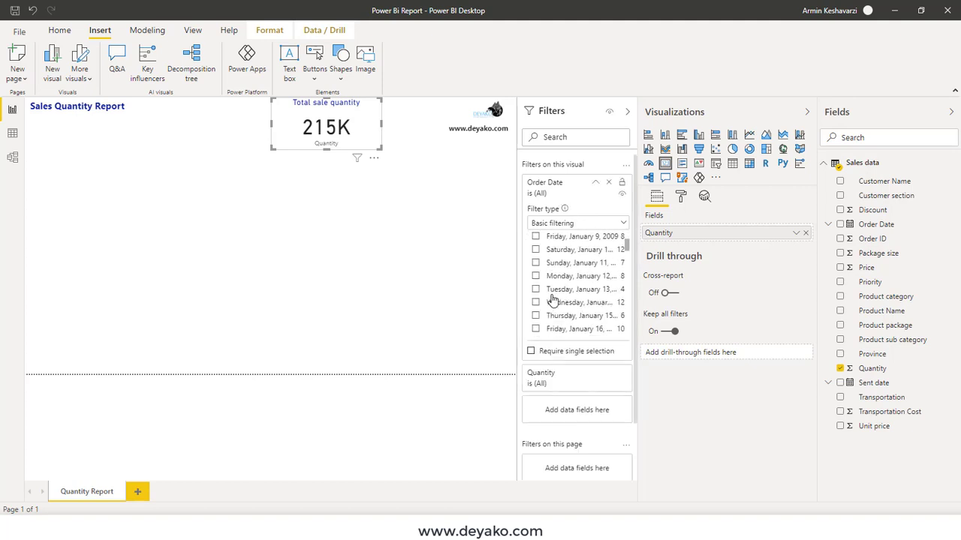
pyautogui.scroll(3, 553, 298)
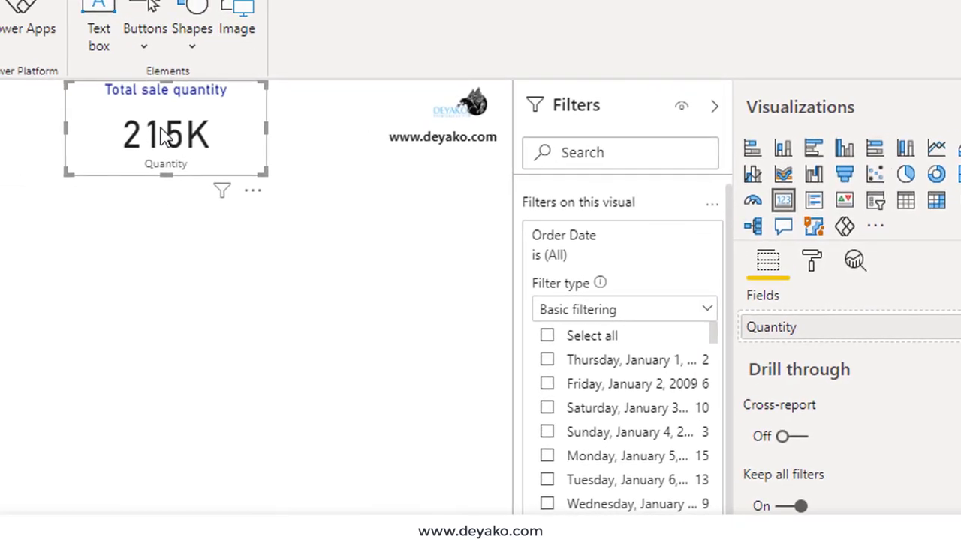
pyautogui.moveTo(165, 136)
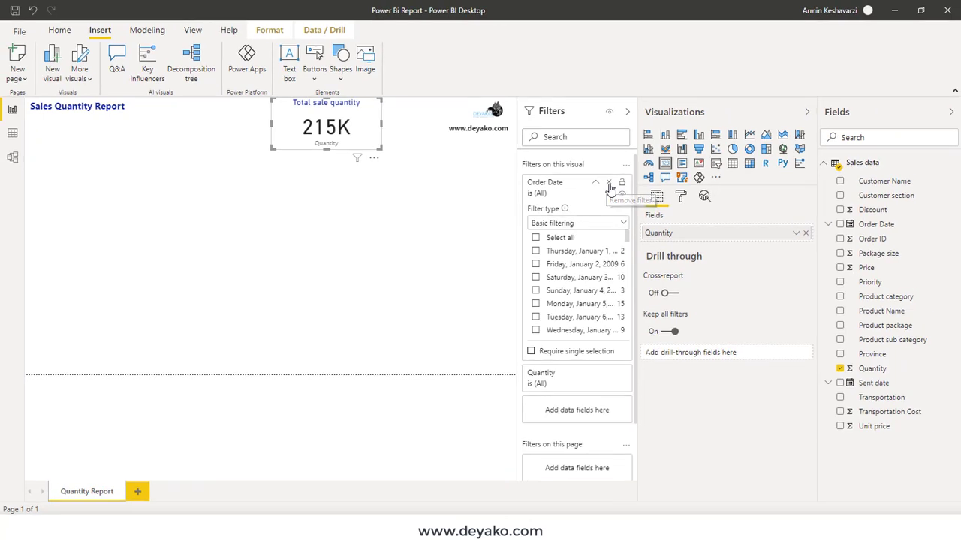
# Replace the quantity card's Order Date filter with an Order Date slicer placed between the report title and the card.
pyautogui.click(609, 184)
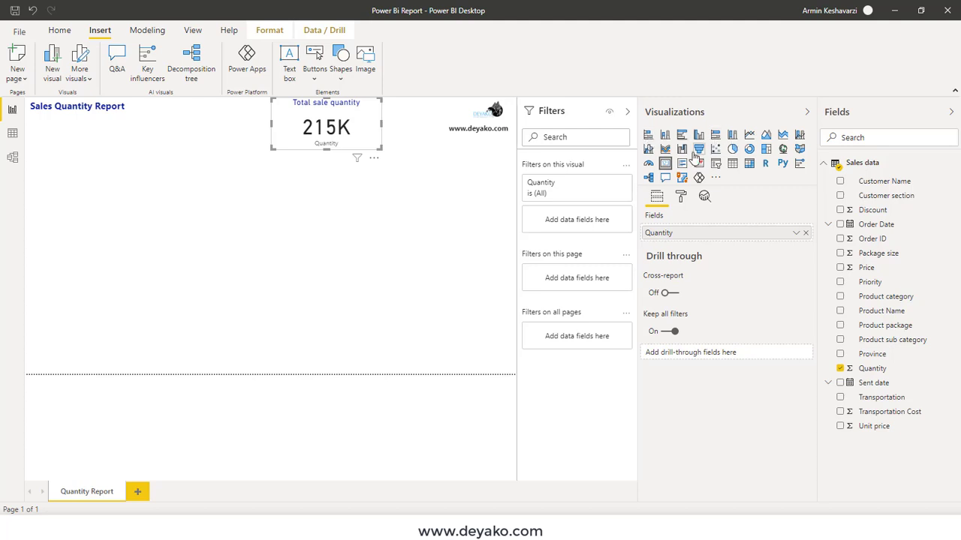
pyautogui.click(300, 210)
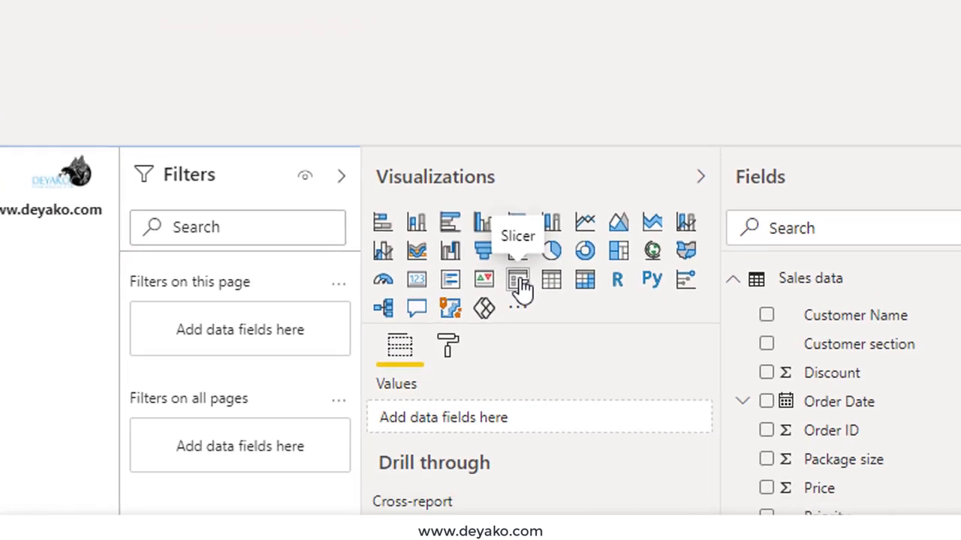
pyautogui.click(520, 282)
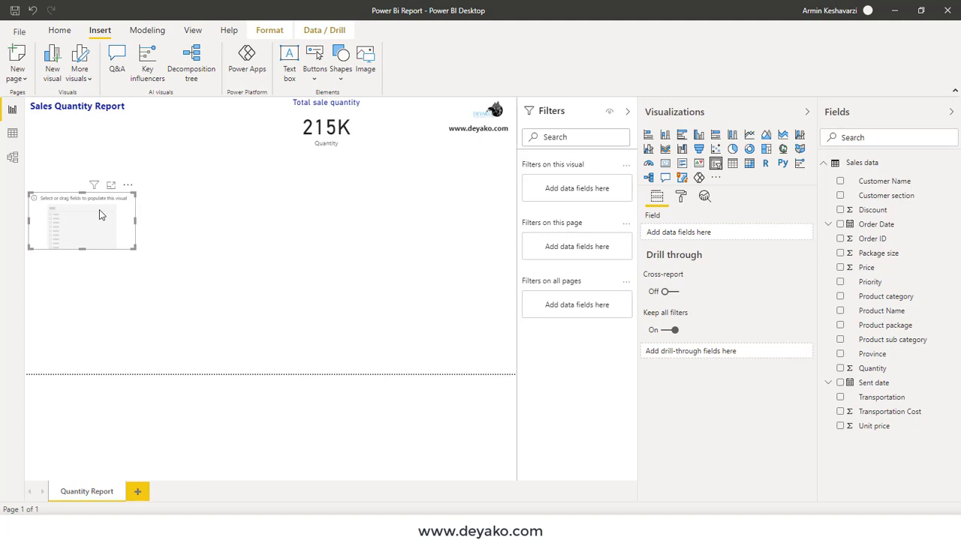
pyautogui.moveTo(102, 215); pyautogui.dragTo(203, 125)
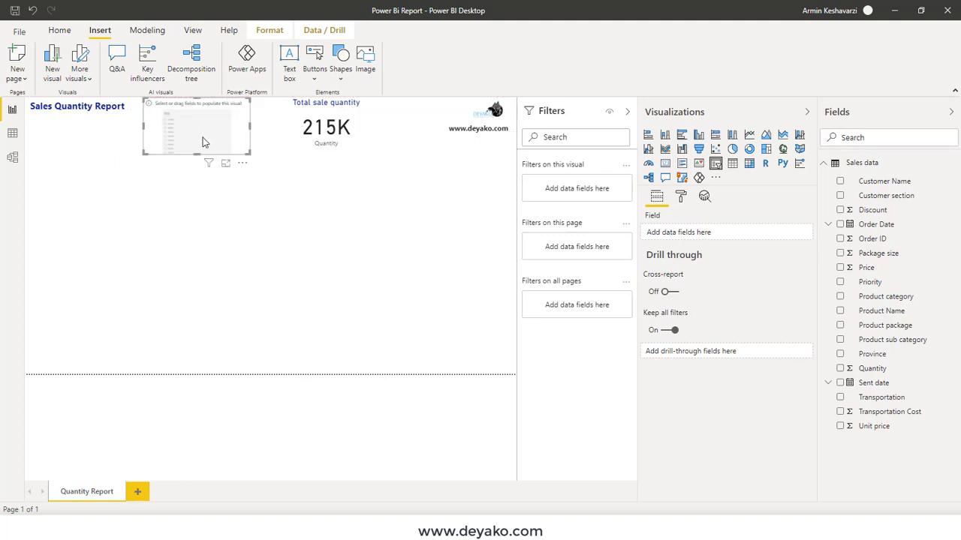
pyautogui.click(841, 225)
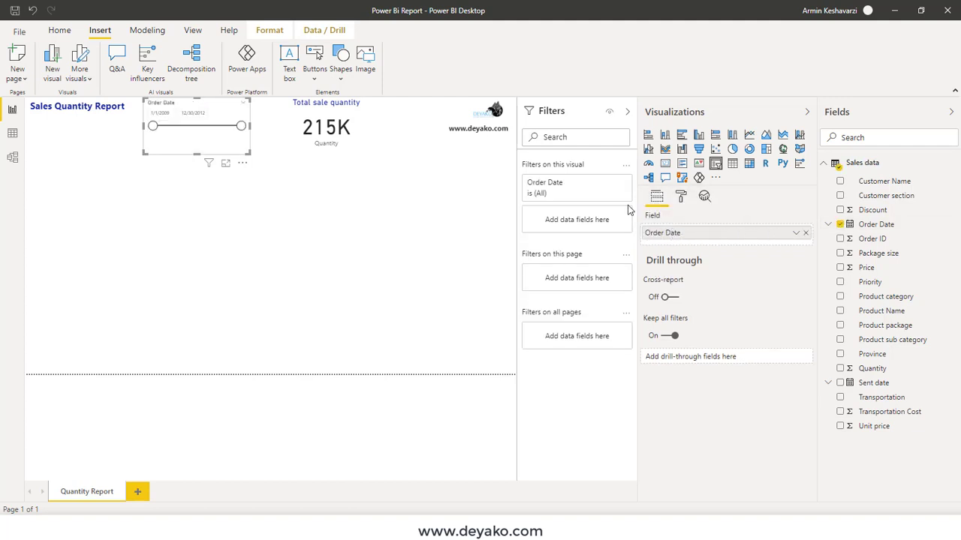
# Change the Order Date slicer from a date range to the List style and extend its height downwards.
pyautogui.moveTo(242, 126)
pyautogui.mouseDown()
pyautogui.moveTo(210, 129)
pyautogui.moveTo(243, 125)
pyautogui.mouseUp()
pyautogui.moveTo(153, 126)
pyautogui.mouseDown()
pyautogui.moveTo(194, 130)
pyautogui.moveTo(153, 126)
pyautogui.mouseUp()
pyautogui.click(244, 106)
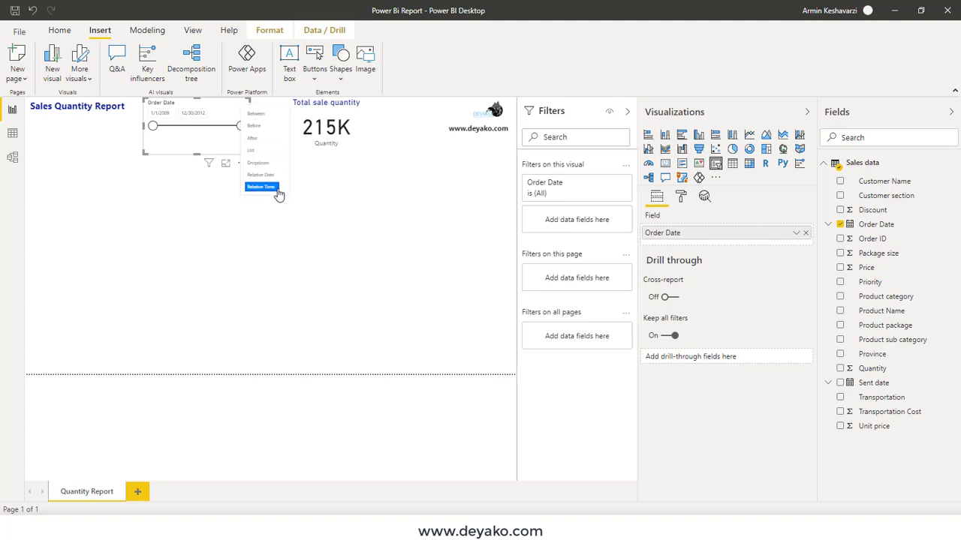
pyautogui.click(262, 153)
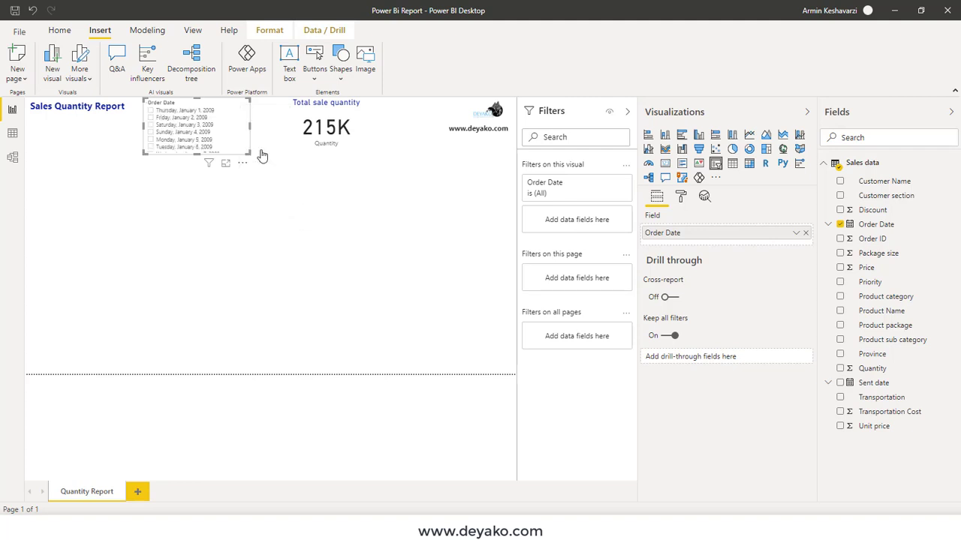
pyautogui.moveTo(248, 153); pyautogui.dragTo(253, 187)
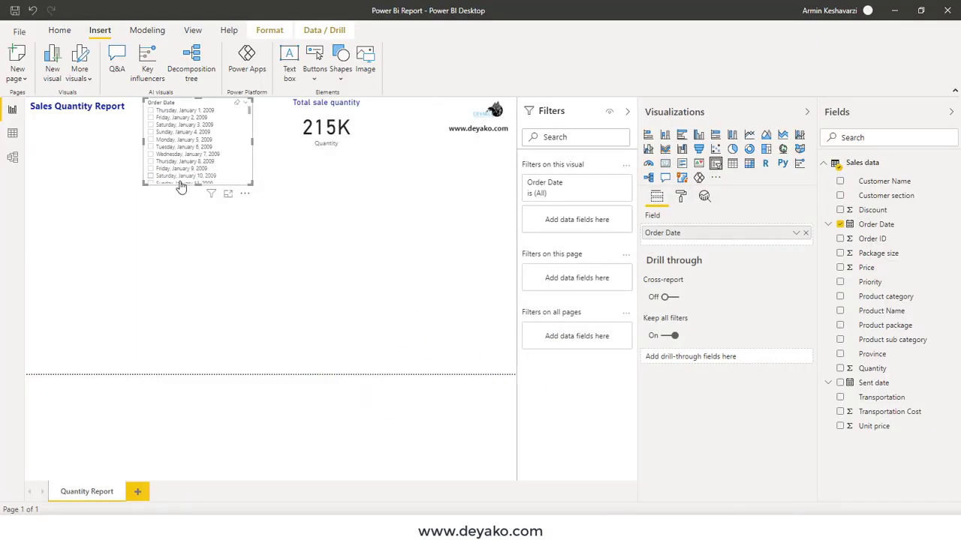
# Replace the slicer's plain Order Date field with its Date Hierarchy and reduce the slicer's height.
pyautogui.click(828, 225)
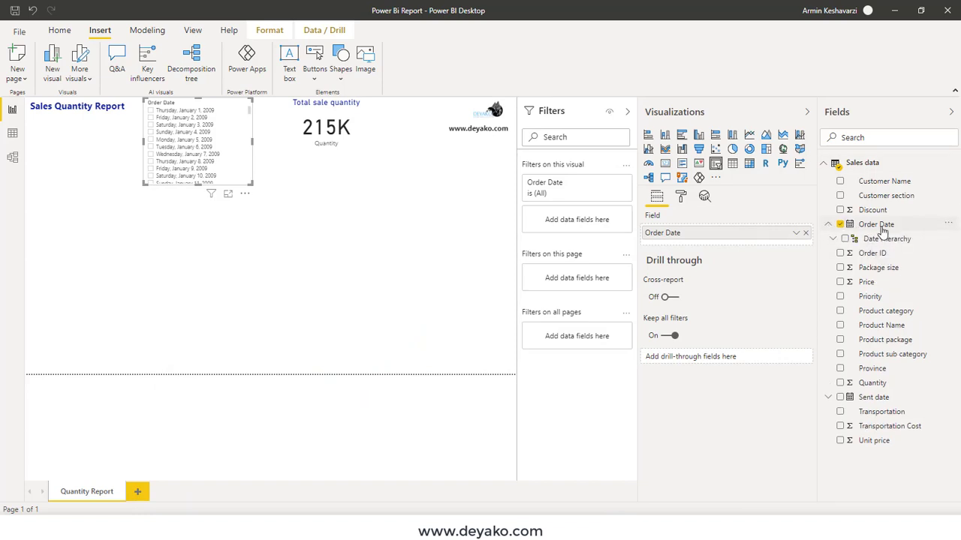
pyautogui.click(844, 239)
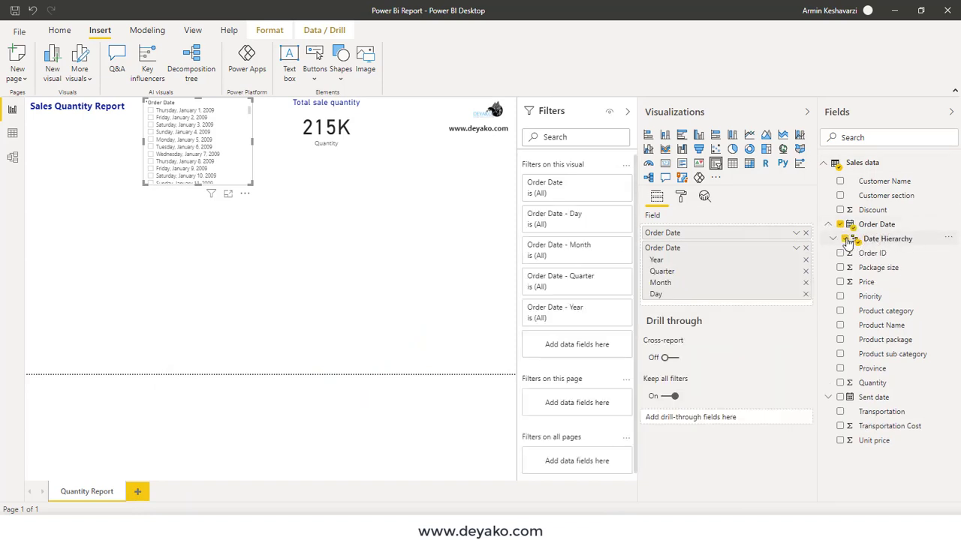
pyautogui.click(806, 234)
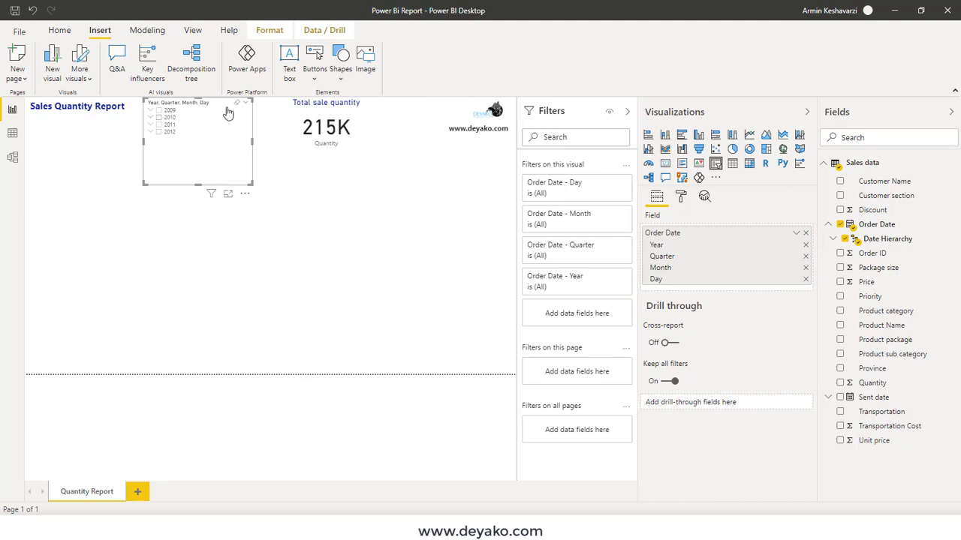
pyautogui.click(242, 103)
pyautogui.click(239, 122)
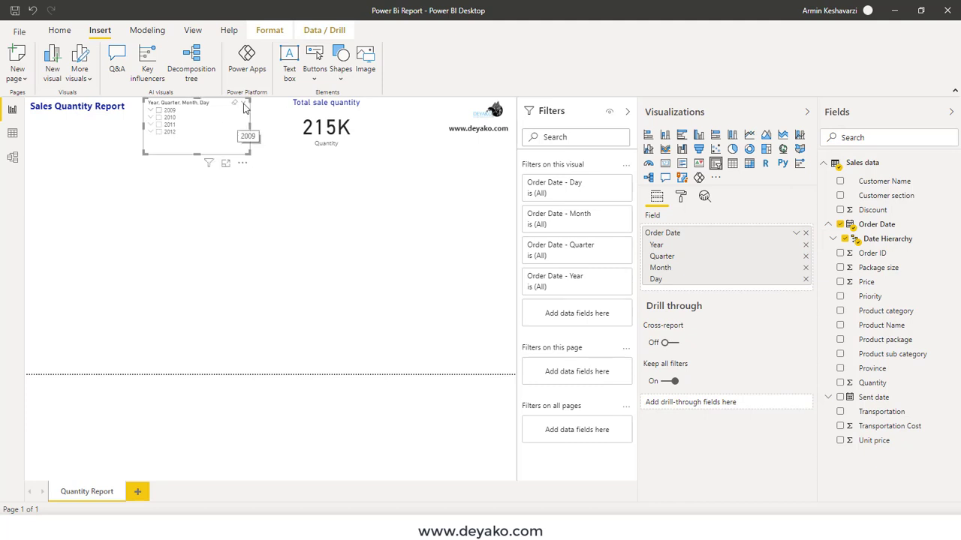
pyautogui.click(244, 107)
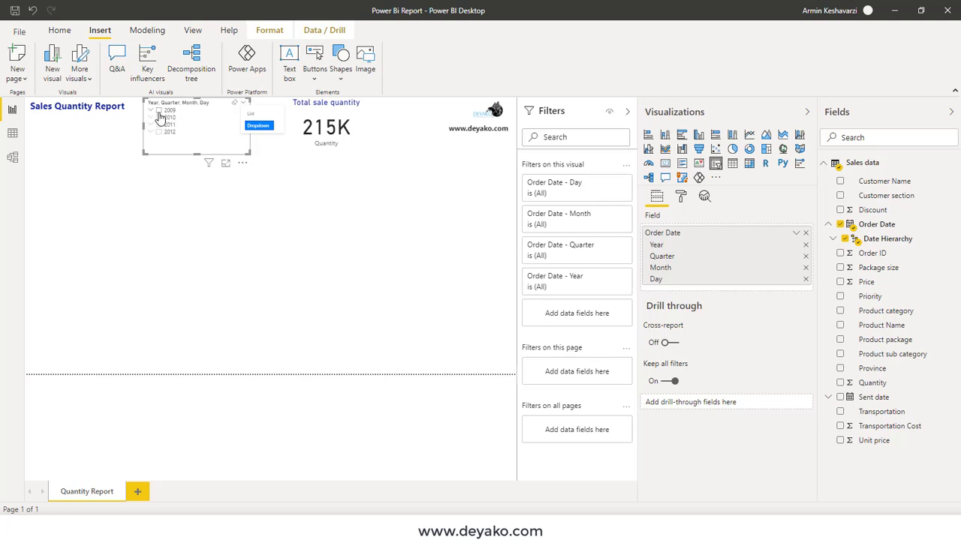
pyautogui.click(203, 250)
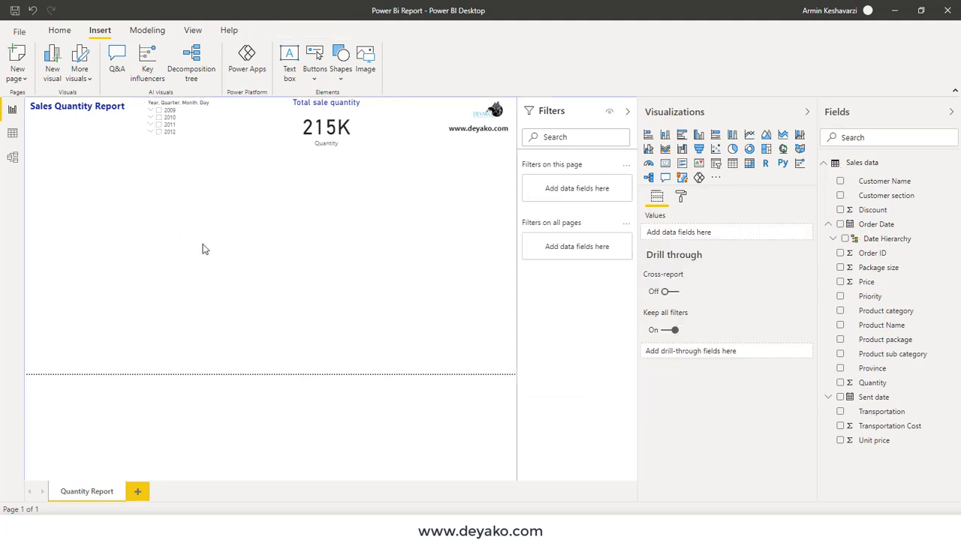
# Open the slicer's selection controls and test multi-selection with CTRL by selecting 2010, 2011 and 2012 together.
pyautogui.click(222, 139)
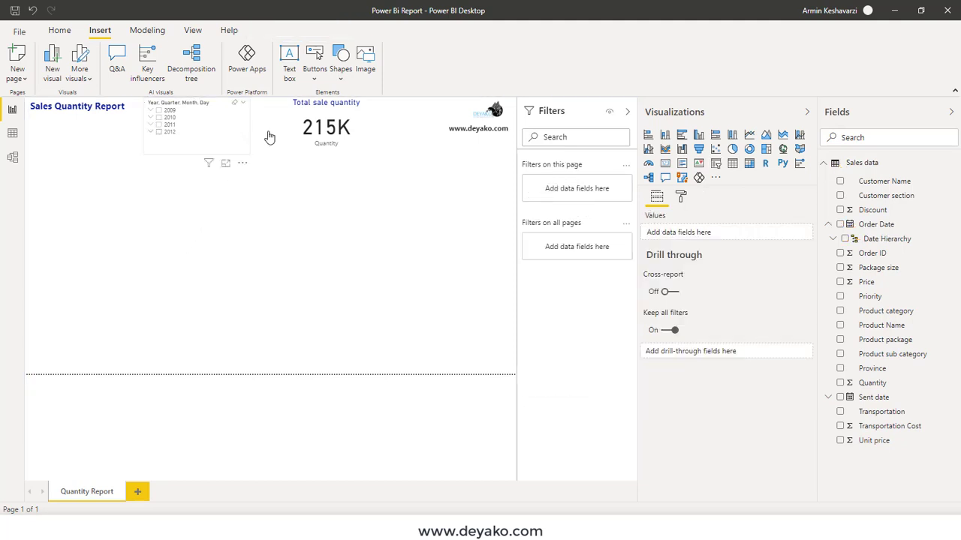
pyautogui.click(683, 199)
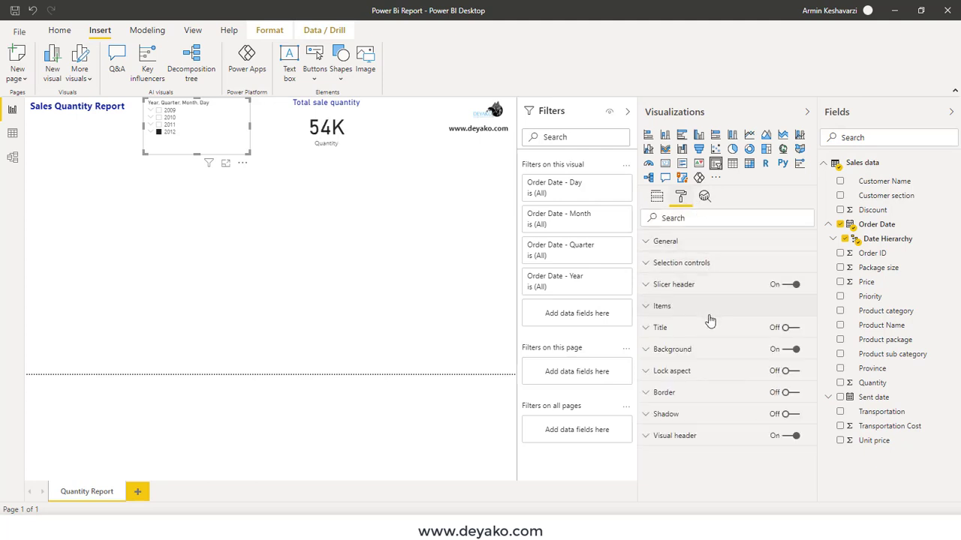
pyautogui.click(159, 118)
pyautogui.click(710, 264)
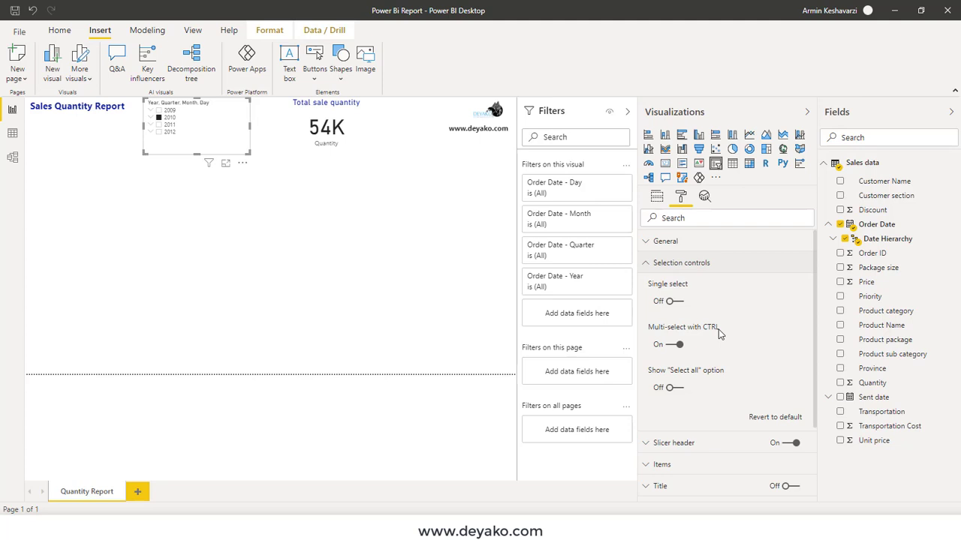
pyautogui.moveTo(715, 334)
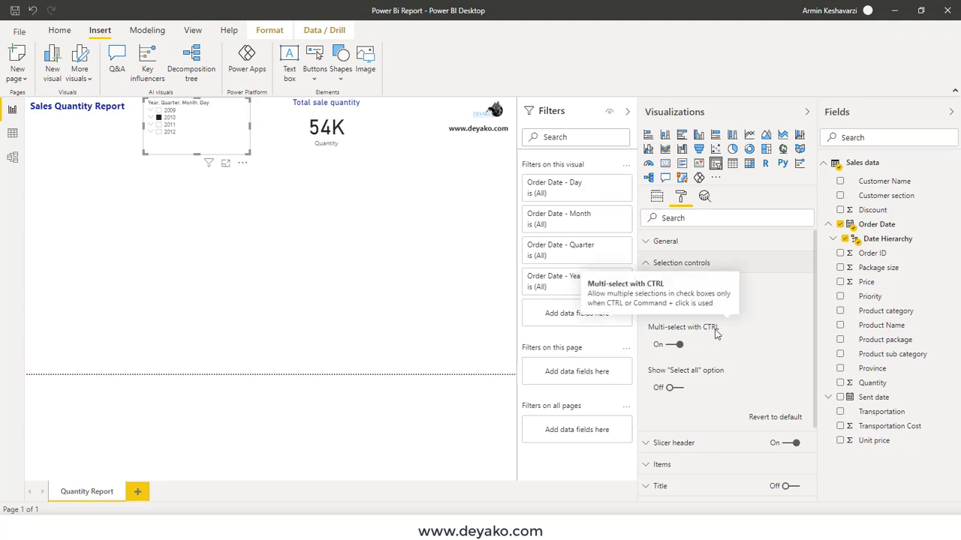
pyautogui.keyDown('ctrl'); pyautogui.click(162, 125); pyautogui.keyUp('ctrl')
pyautogui.keyDown('ctrl'); pyautogui.click(162, 131); pyautogui.keyUp('ctrl')
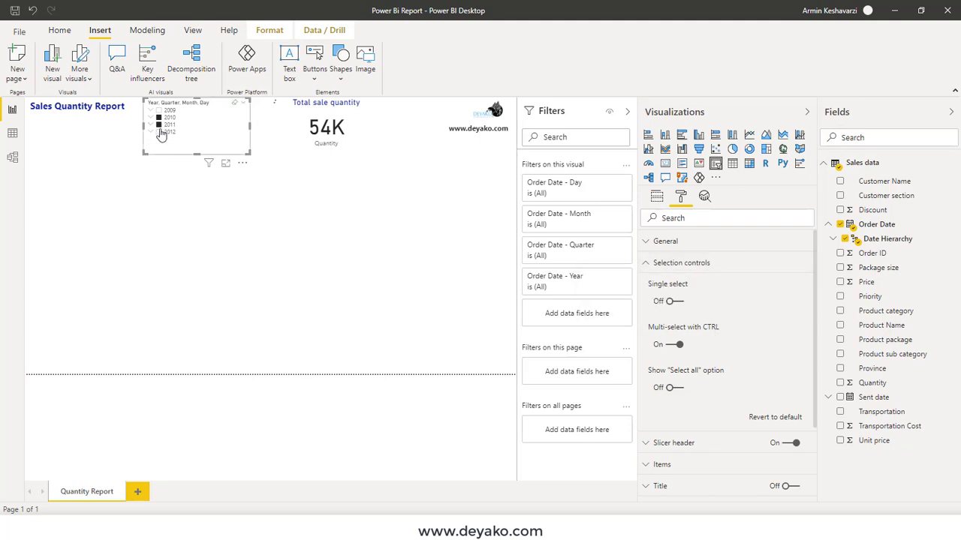
# Turn off Multi-select with CTRL for the slicer and select the years 2009 to 2012 individually.
pyautogui.click(670, 348)
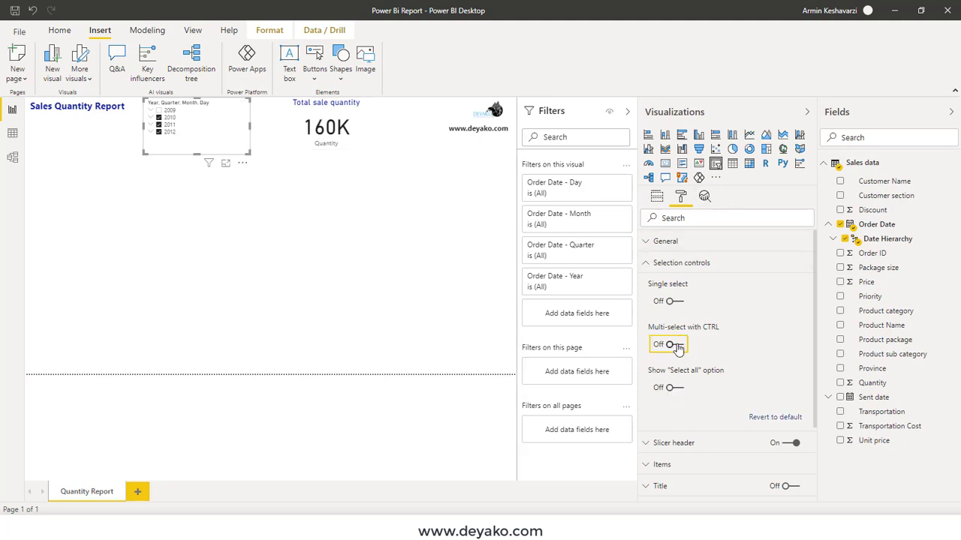
pyautogui.click(159, 118)
pyautogui.click(159, 125)
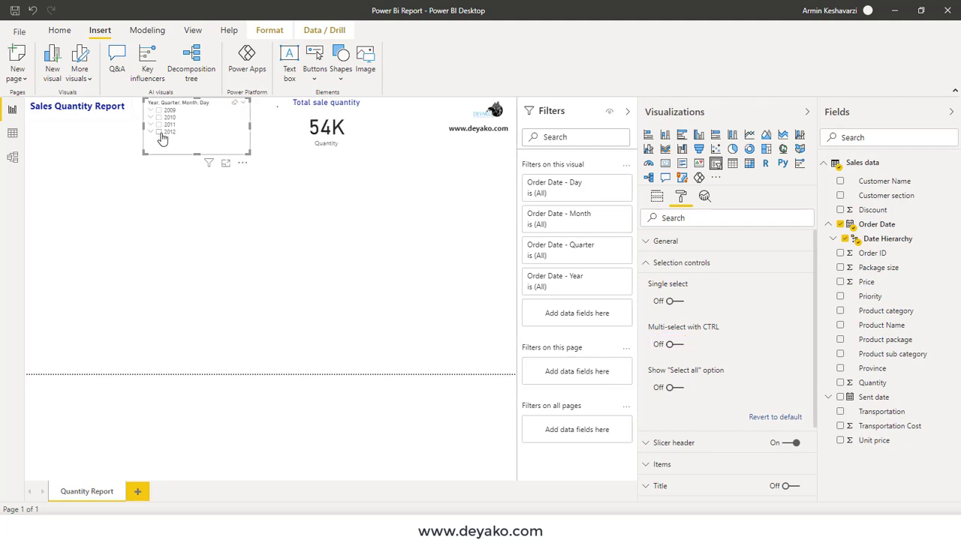
pyautogui.click(160, 132)
pyautogui.click(159, 111)
pyautogui.click(159, 118)
pyautogui.click(159, 124)
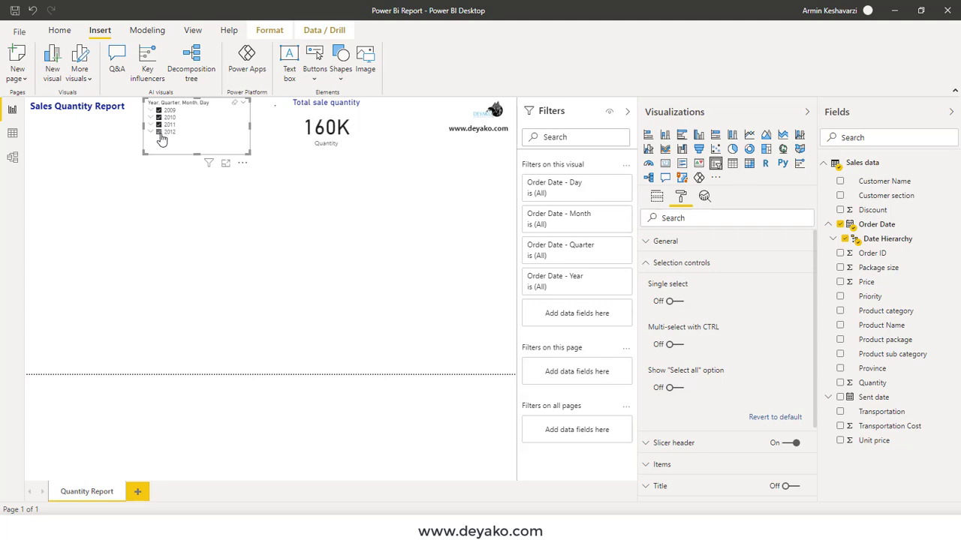
# Show the "Select all" option in the slicer and use it to select all years.
pyautogui.click(678, 389)
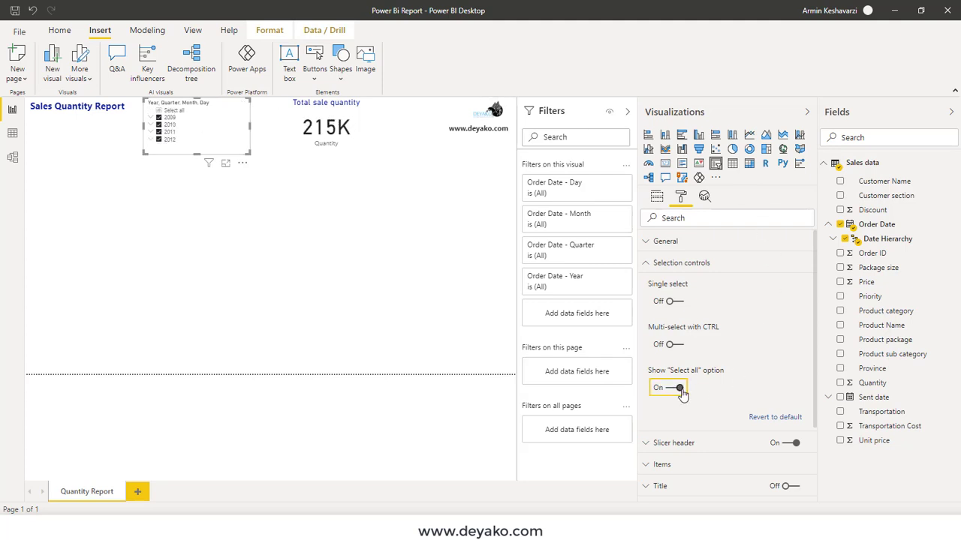
pyautogui.click(162, 112)
pyautogui.click(163, 112)
pyautogui.click(668, 266)
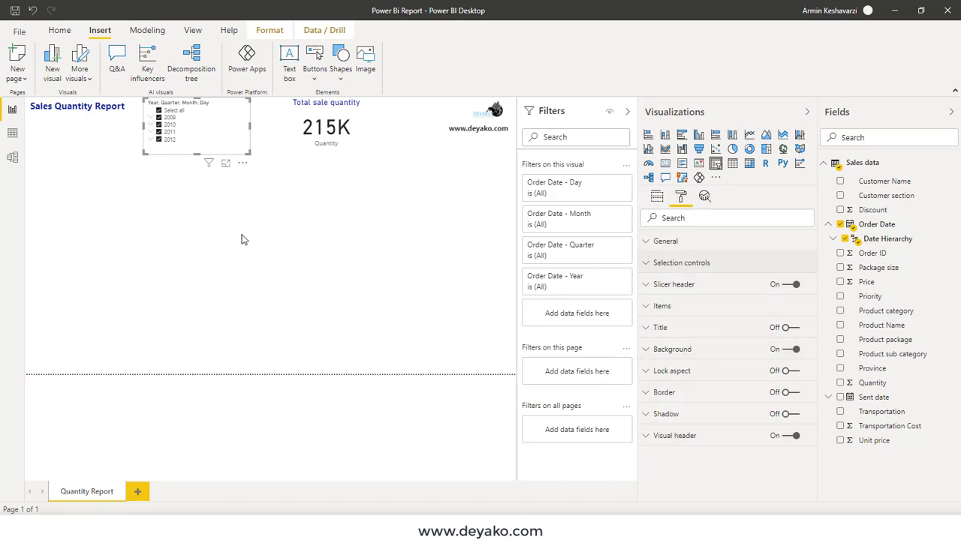
# Test the slicer's effect on the card by filtering to 2009, to 2010, and finally to all four years.
pyautogui.click(322, 253)
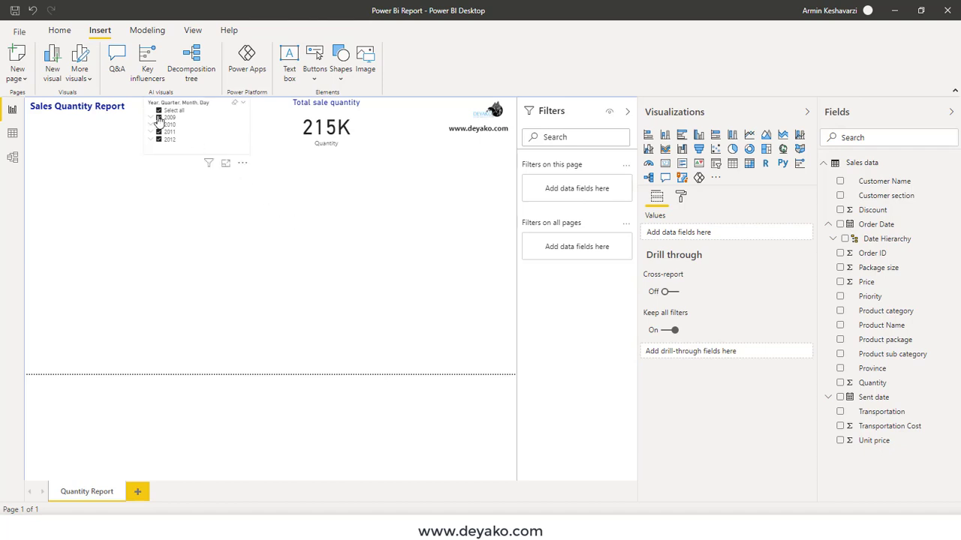
pyautogui.click(161, 121)
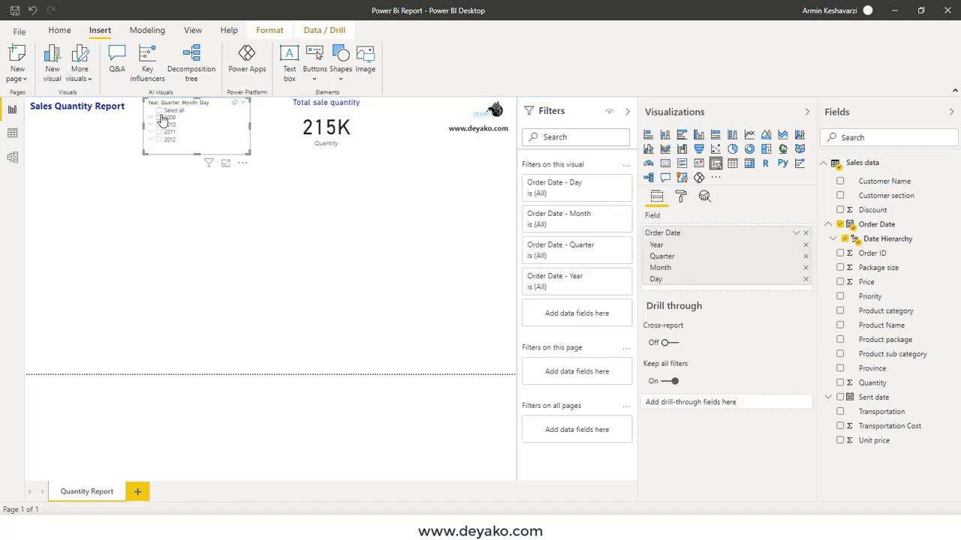
pyautogui.click(160, 118)
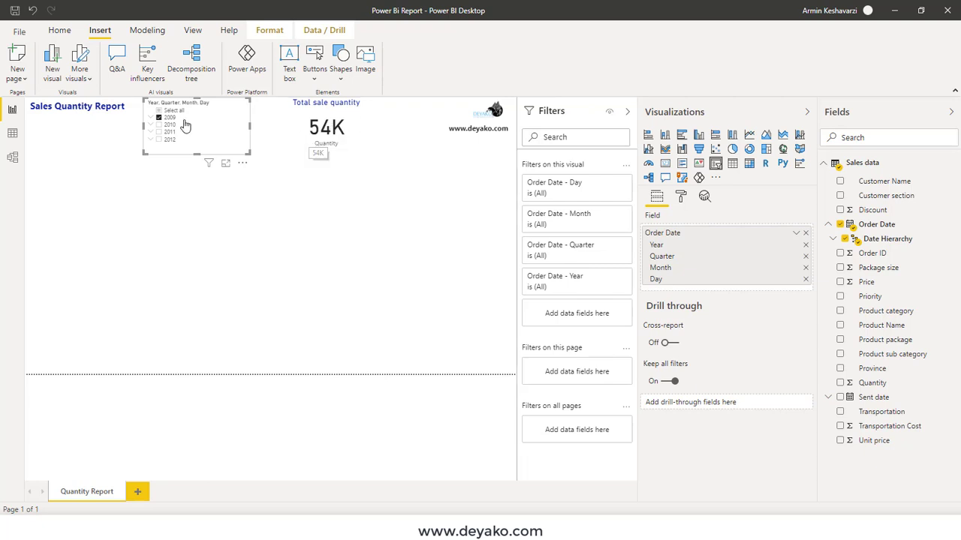
pyautogui.click(159, 118)
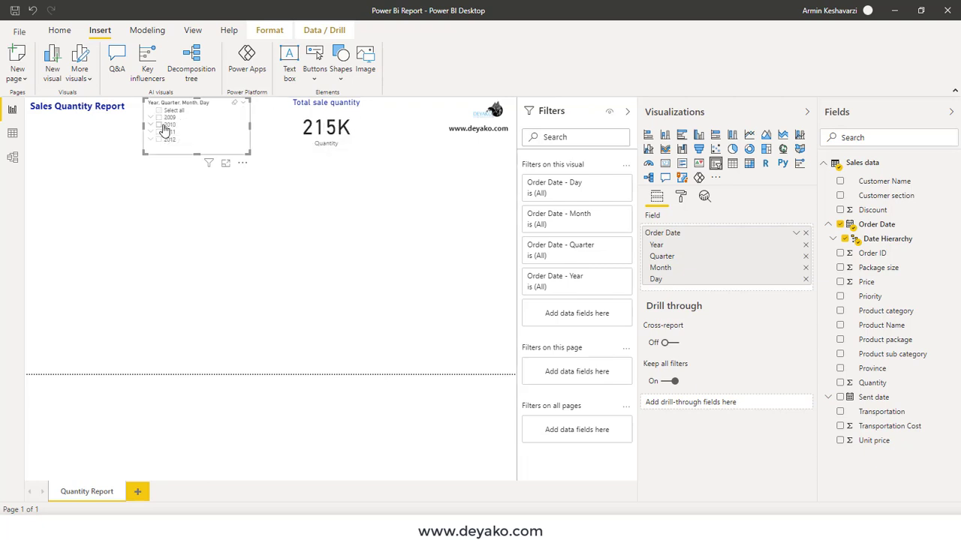
pyautogui.click(160, 125)
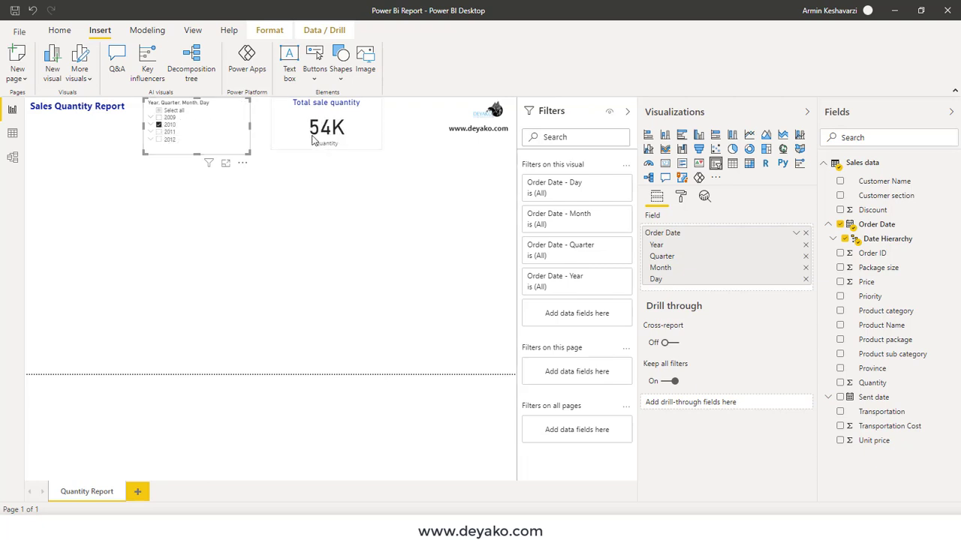
pyautogui.click(159, 118)
pyautogui.click(160, 132)
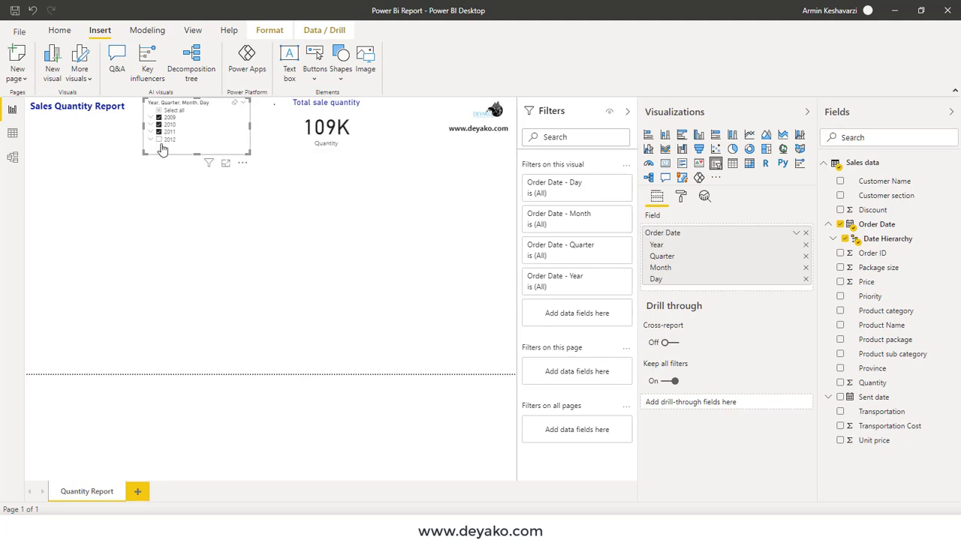
pyautogui.click(159, 141)
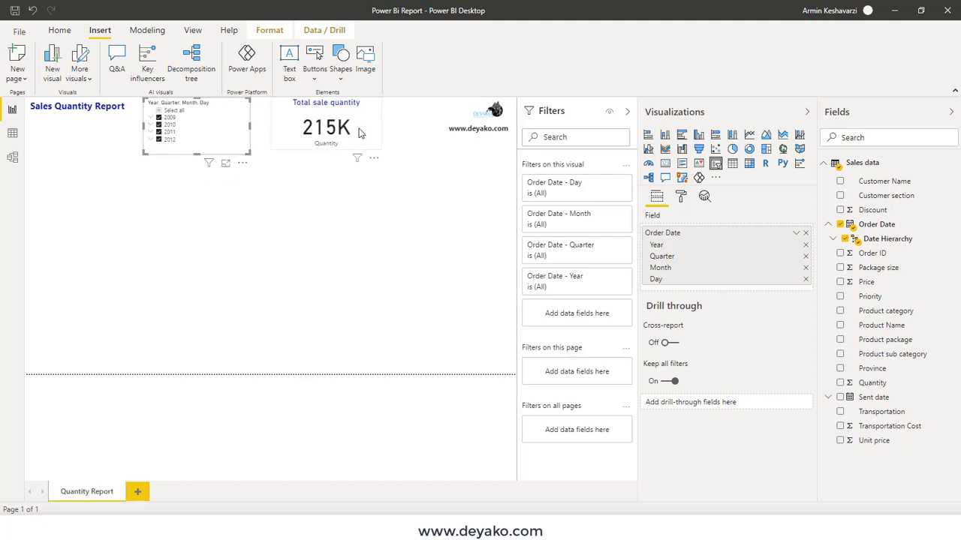
# Add a line chart below the slicer, enlarge it to about half the page width, and assign Quantity as its values.
pyautogui.click(305, 253)
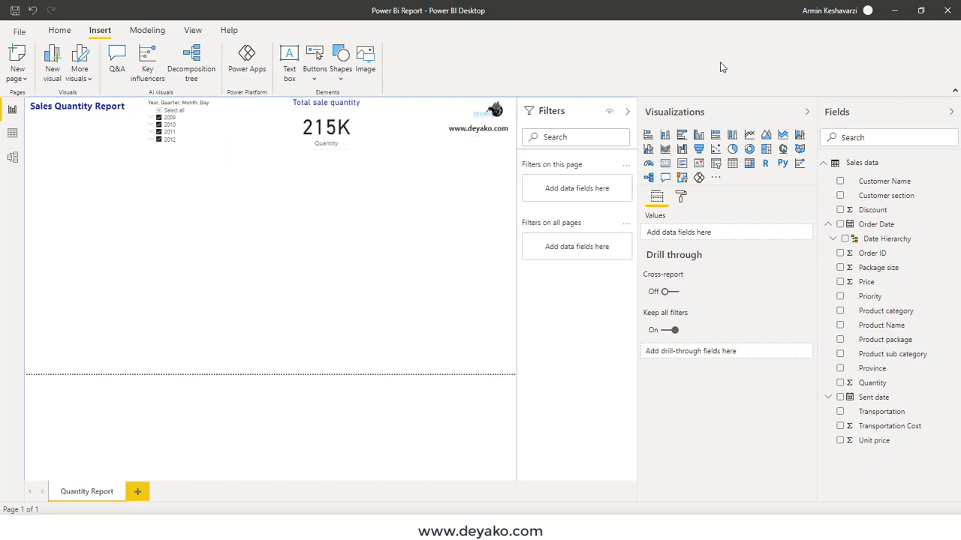
pyautogui.click(750, 136)
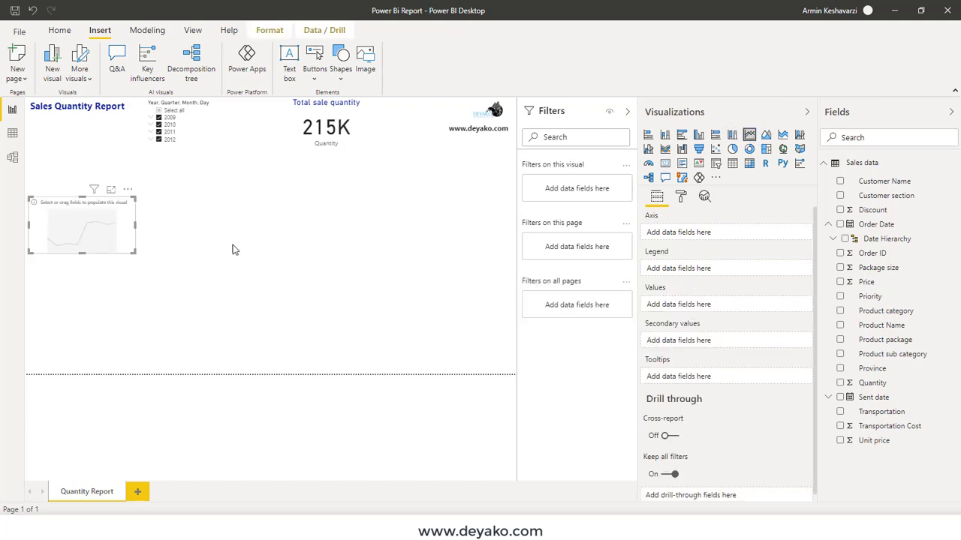
pyautogui.moveTo(132, 253); pyautogui.dragTo(271, 296)
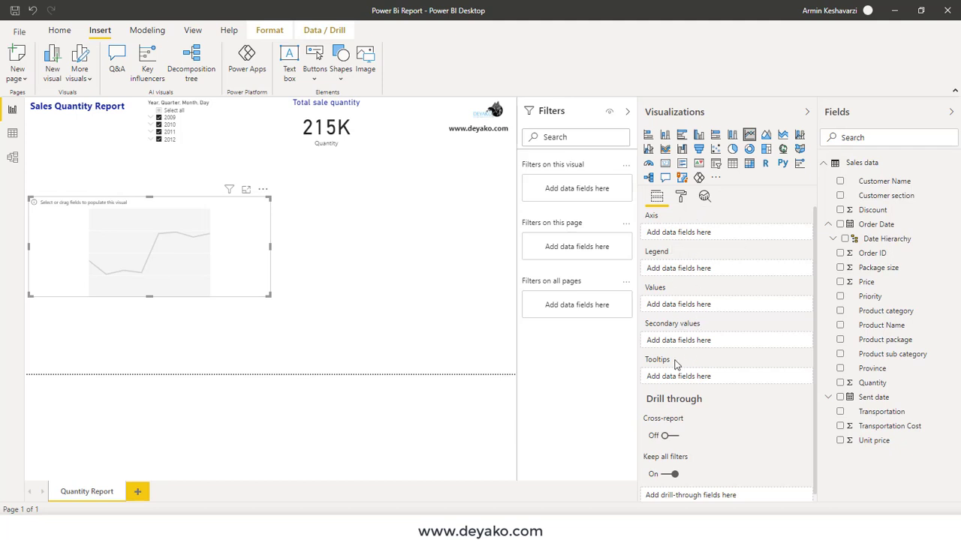
pyautogui.moveTo(872, 383); pyautogui.dragTo(714, 313)
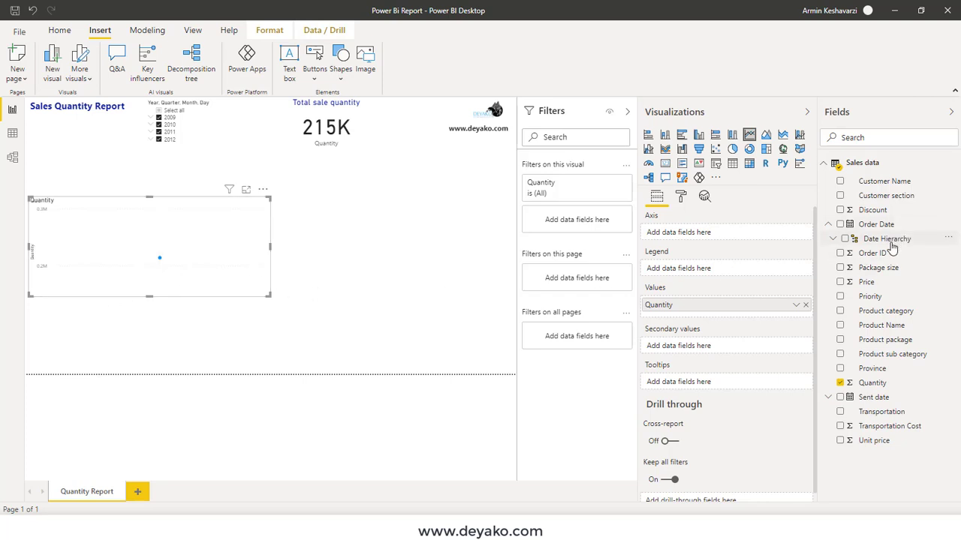
# Assign the Order Date hierarchy to the line chart's axis and check the quantity at individual years.
pyautogui.moveTo(891, 248); pyautogui.dragTo(707, 234)
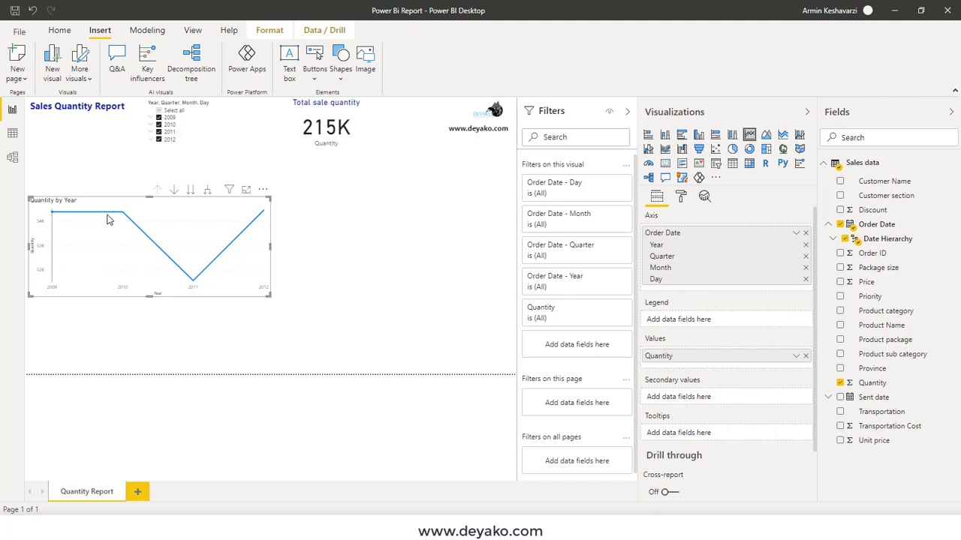
pyautogui.moveTo(132, 220)
pyautogui.moveTo(190, 259)
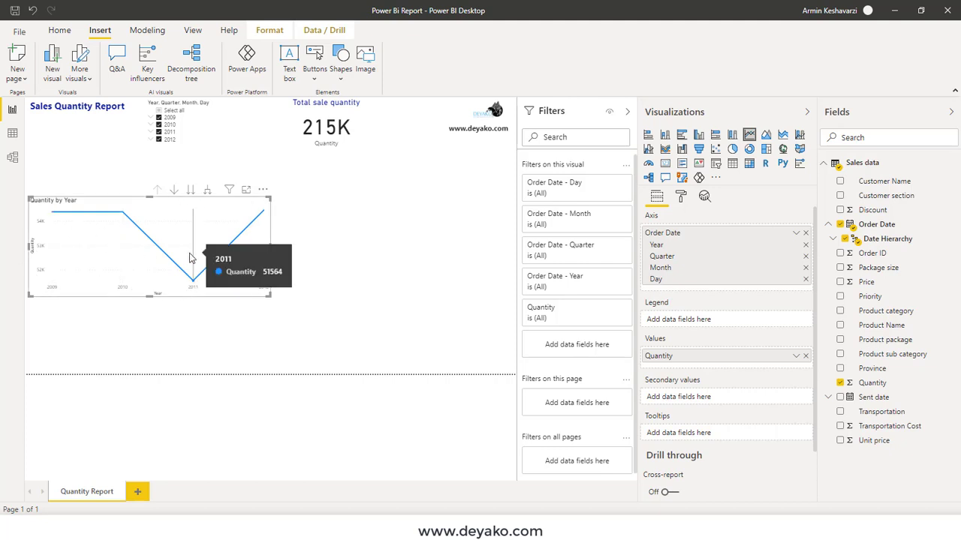
# Drill the line chart down through quarters to months while narrowing the slicer to 2012 only.
pyautogui.click(192, 191)
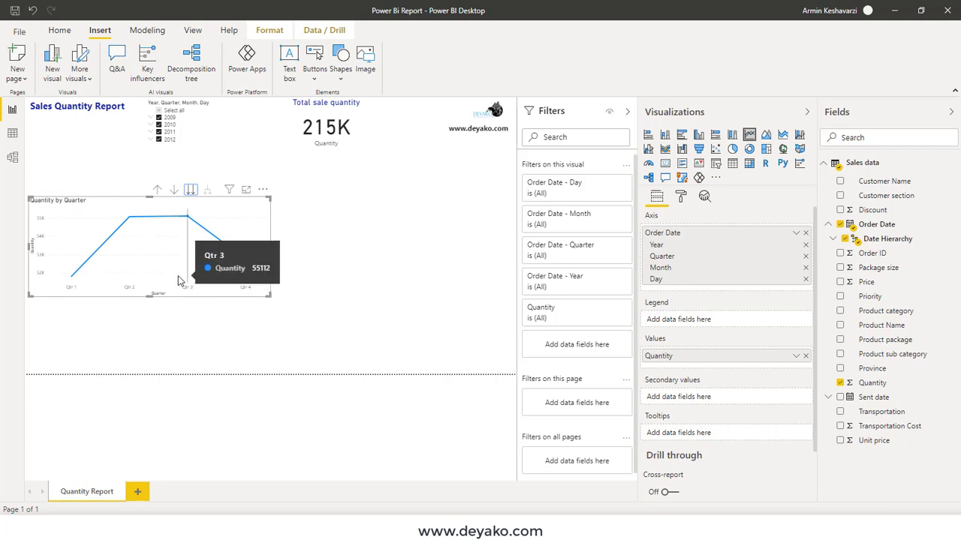
pyautogui.click(159, 118)
pyautogui.click(158, 125)
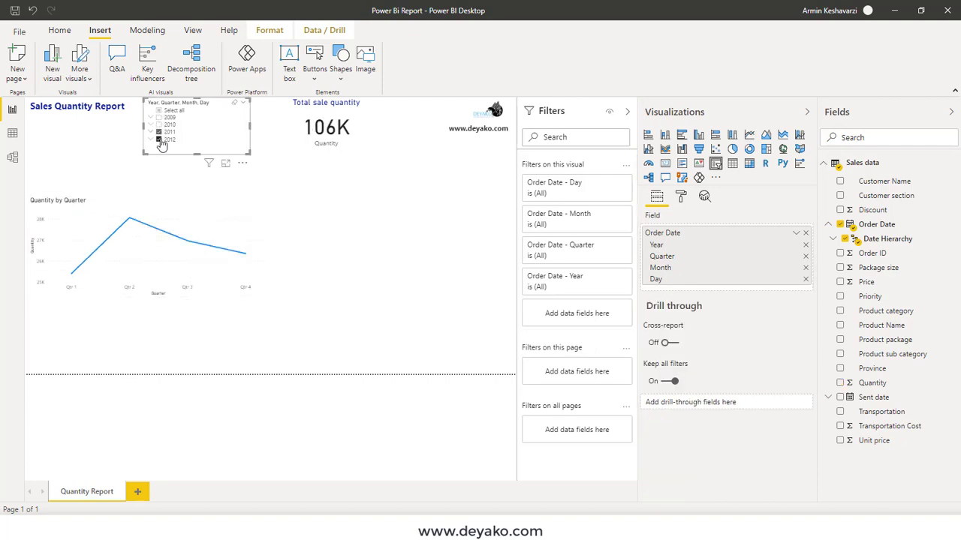
pyautogui.click(158, 131)
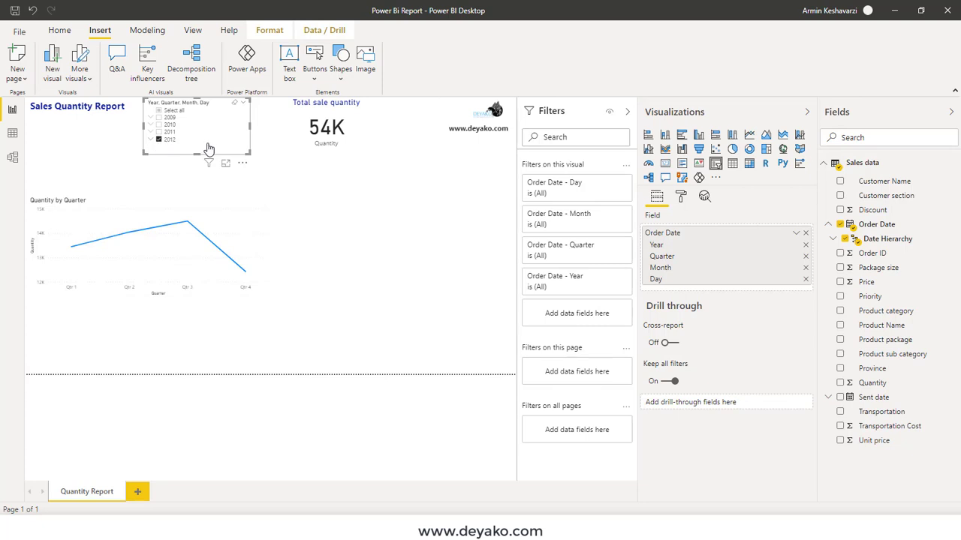
pyautogui.click(238, 214)
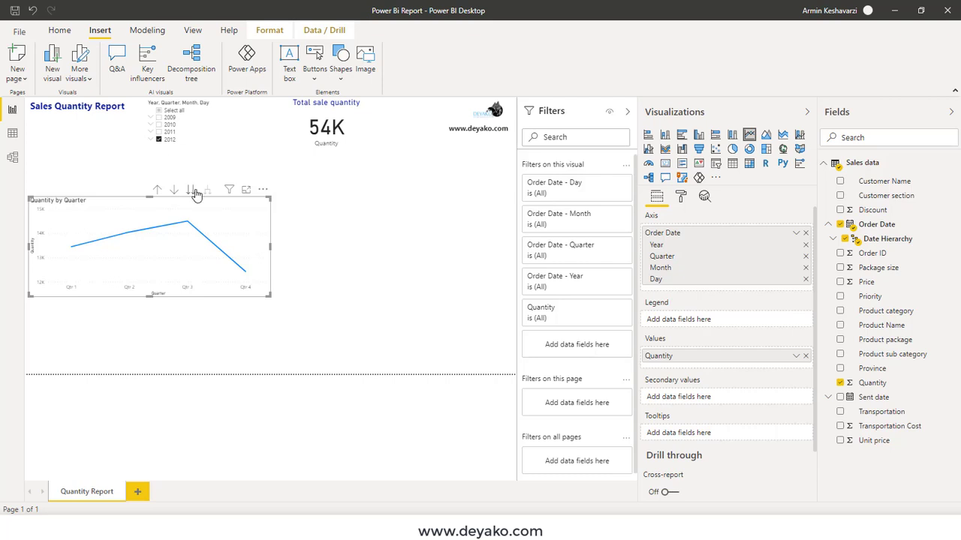
pyautogui.click(192, 193)
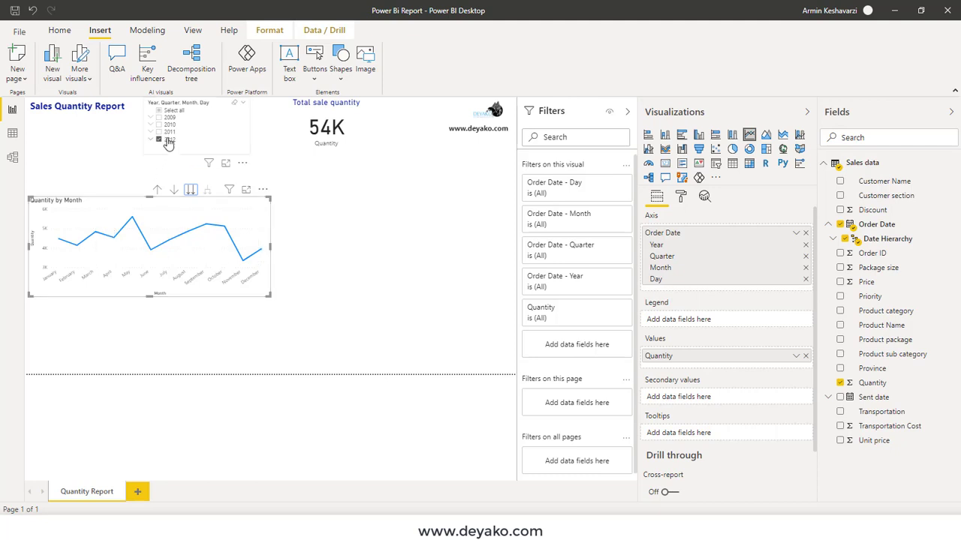
# Reselect all years in the slicer and drill the line chart back up to the year level.
pyautogui.click(163, 112)
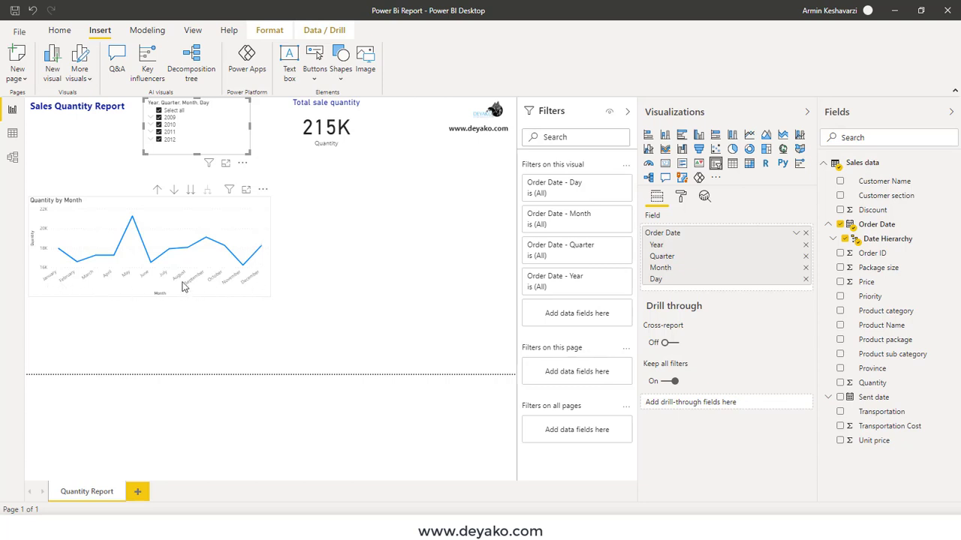
pyautogui.click(155, 192)
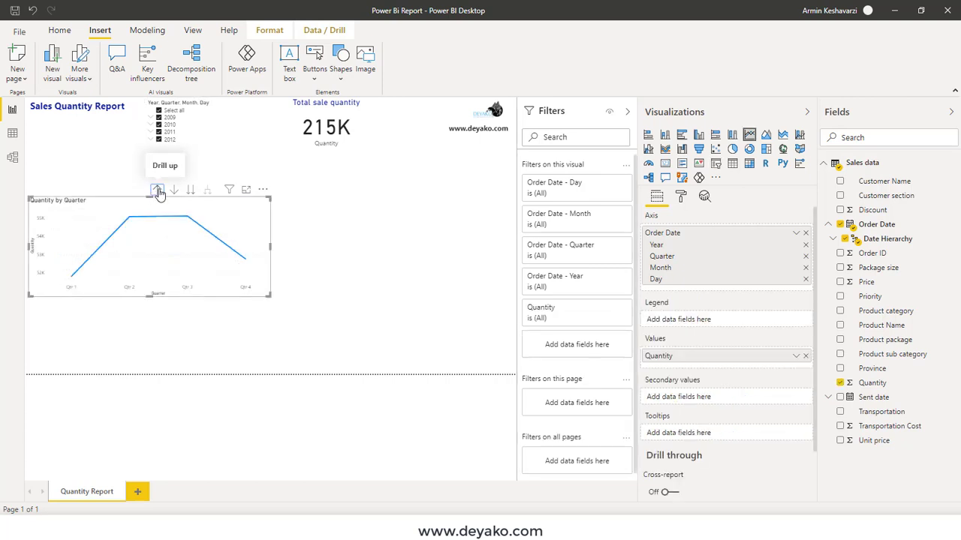
pyautogui.click(157, 192)
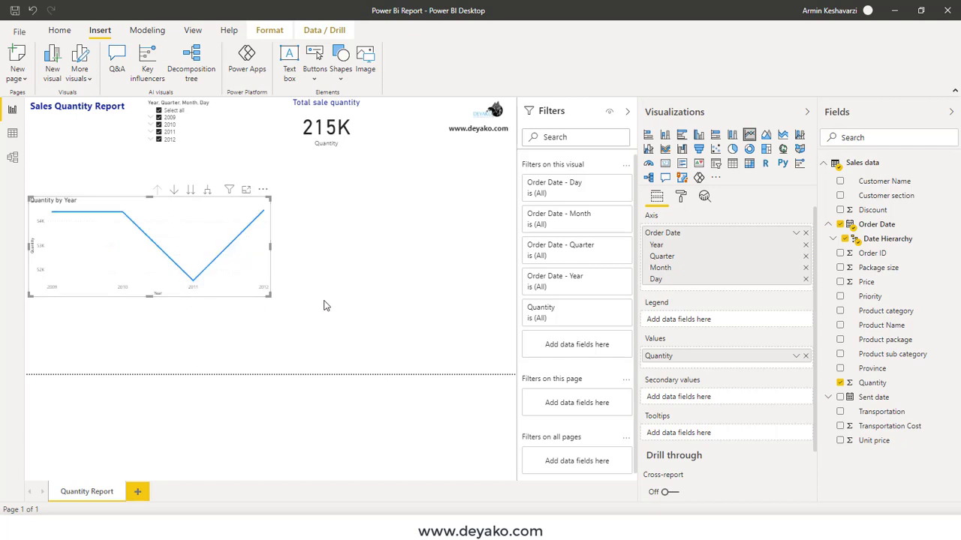
# Move the line chart up just below the slicer and narrow it to about 40% of the page width, following the sample PDF.
pyautogui.moveTo(134, 203); pyautogui.dragTo(139, 157)
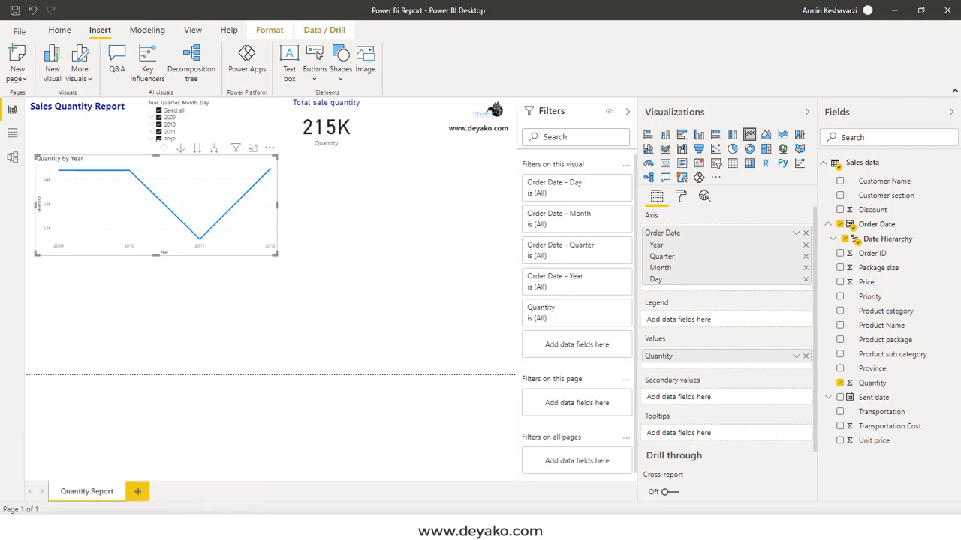
pyautogui.click(193, 507)
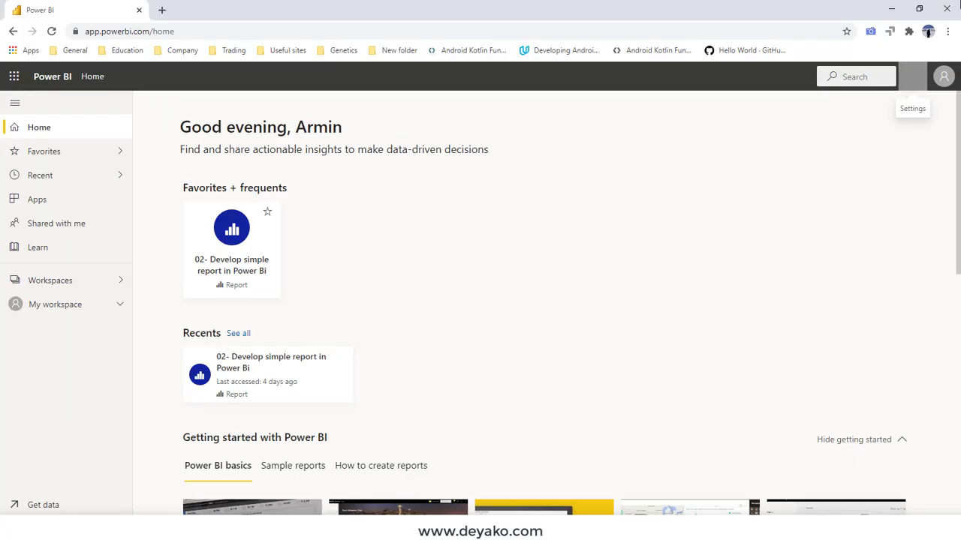
pyautogui.click(892, 9)
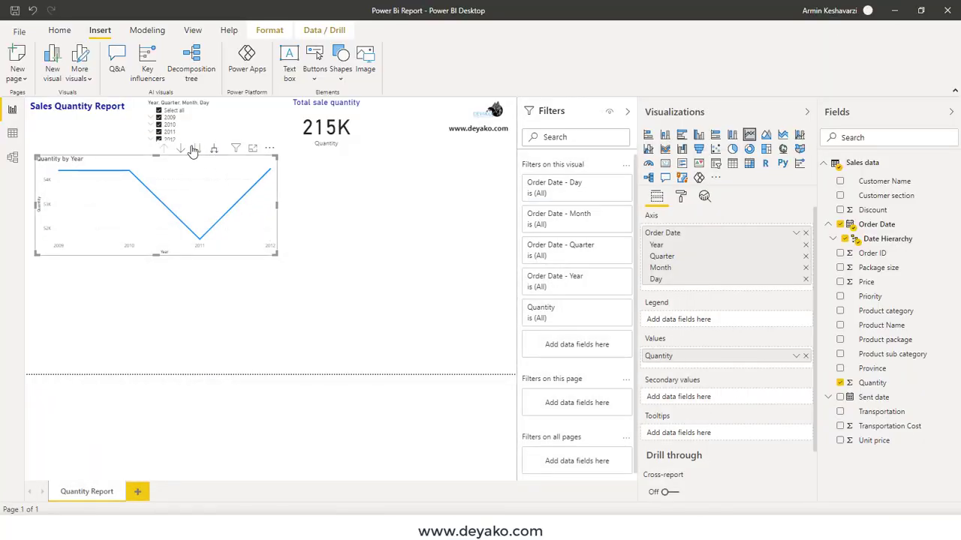
pyautogui.moveTo(278, 205); pyautogui.dragTo(235, 204)
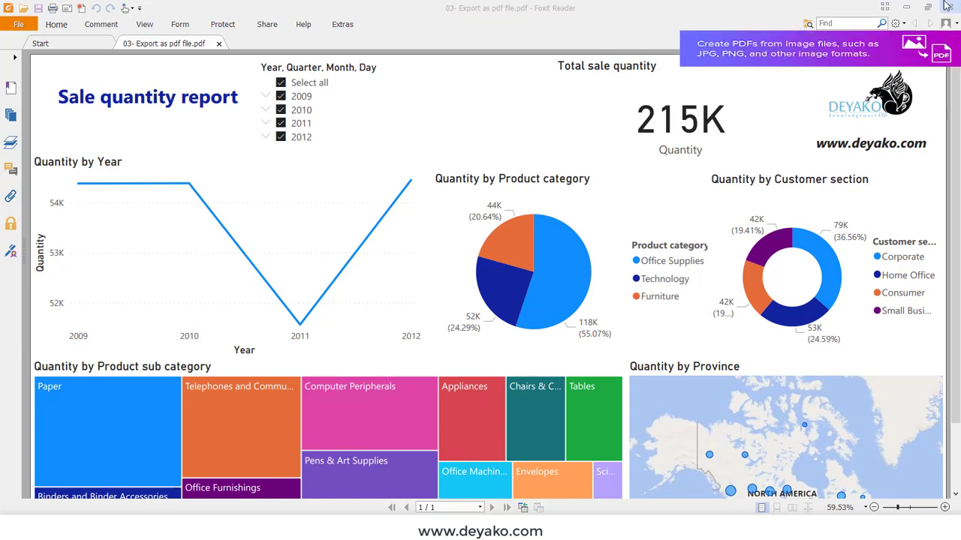
pyautogui.click(909, 6)
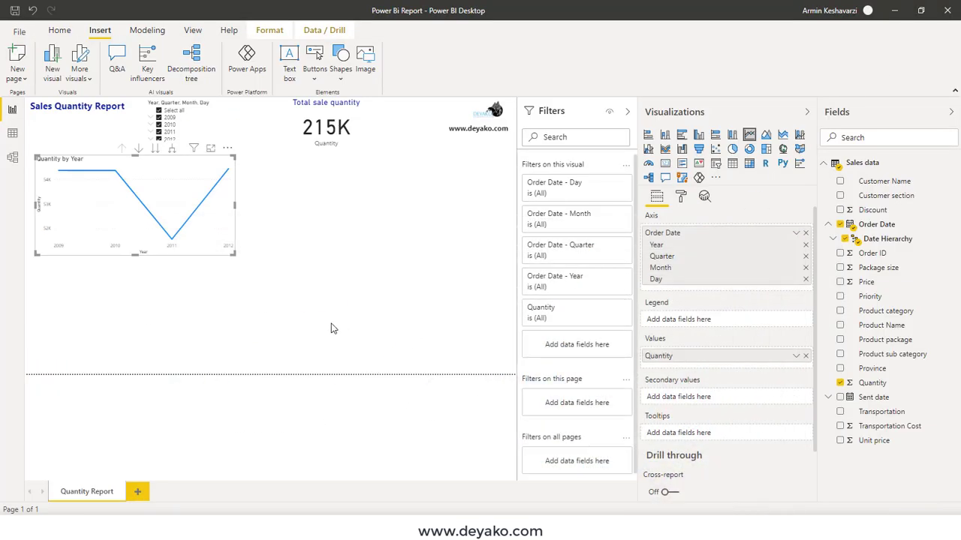
# Create a new visual from Product category and Quantity and make it a pie chart.
pyautogui.click(376, 349)
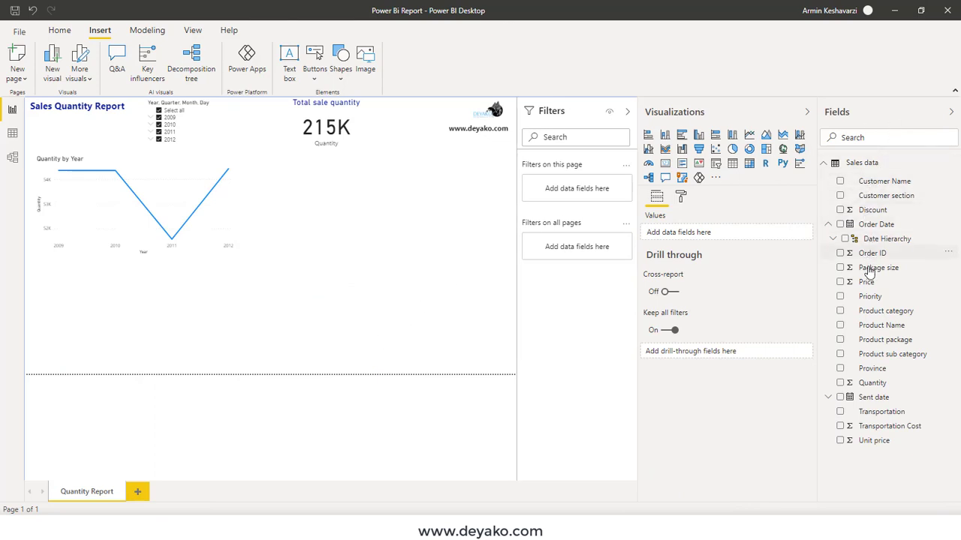
pyautogui.click(839, 312)
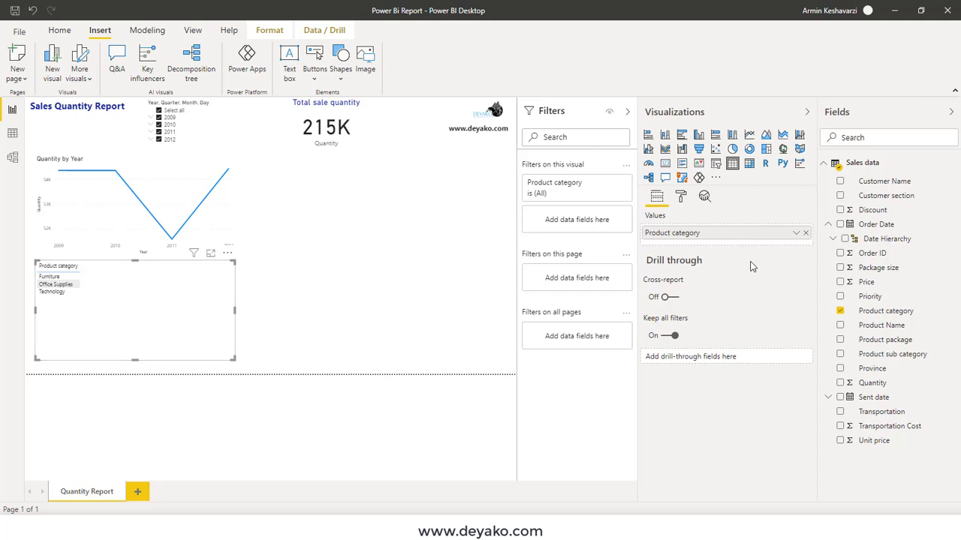
pyautogui.click(840, 383)
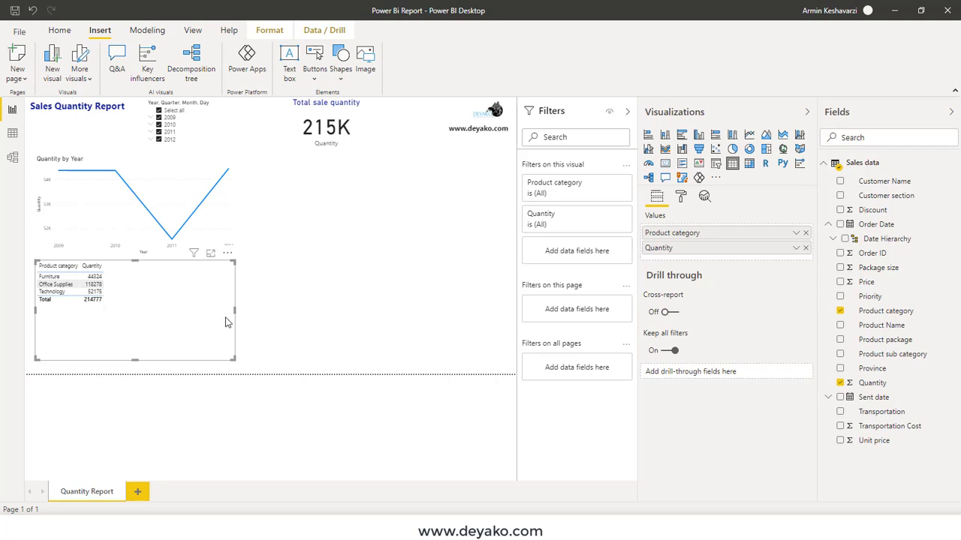
pyautogui.click(735, 149)
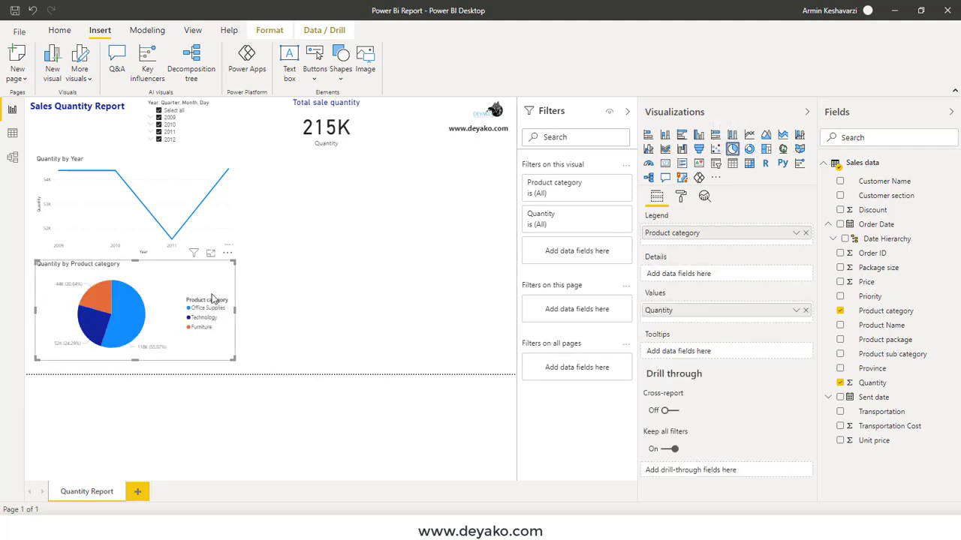
# Place the pie chart beside the line chart, narrow it to about a quarter of the page width, and consult the sample PDF.
pyautogui.moveTo(178, 275); pyautogui.dragTo(407, 172)
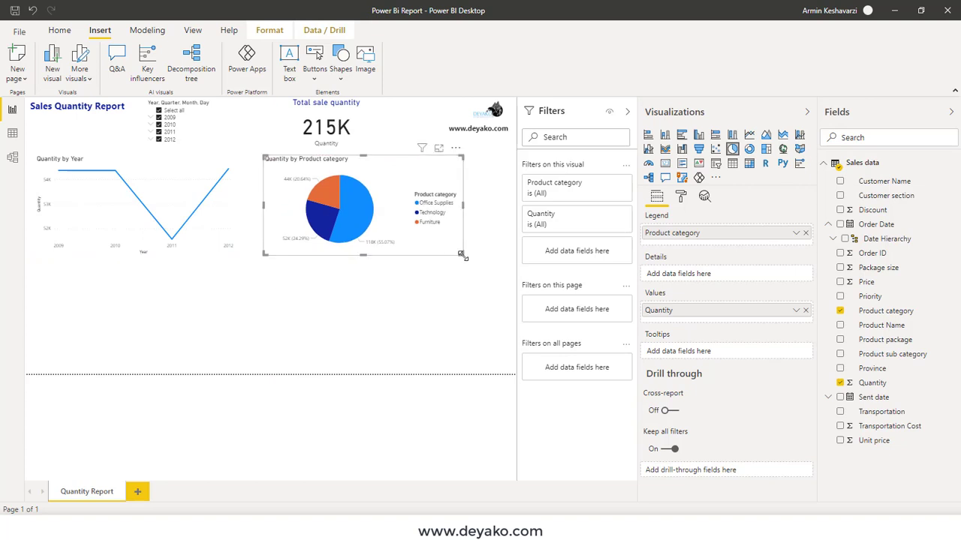
pyautogui.moveTo(464, 256); pyautogui.dragTo(388, 260)
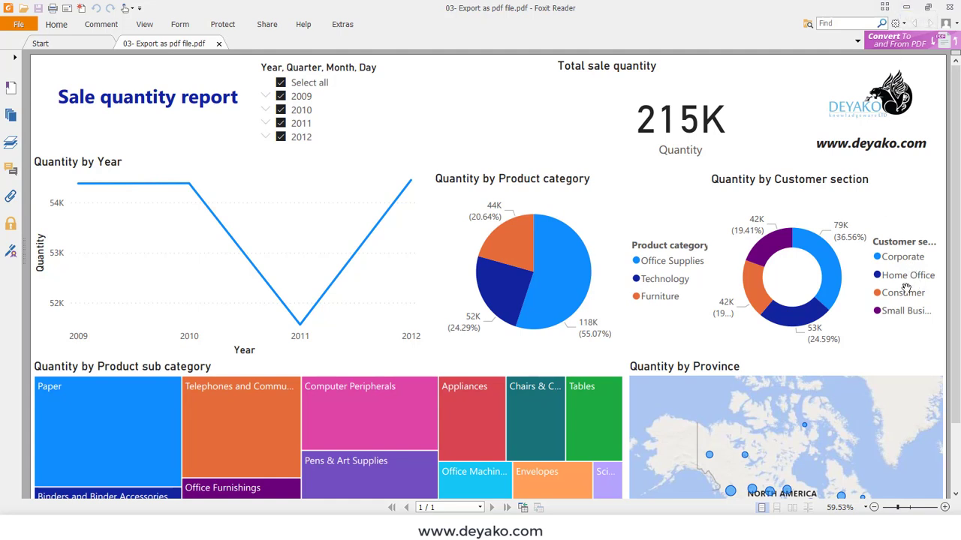
pyautogui.click(907, 9)
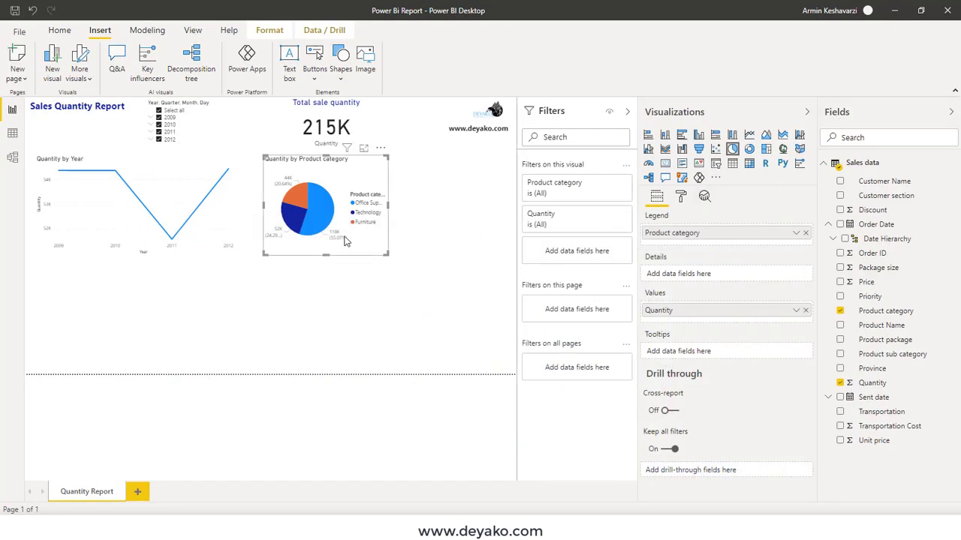
# Create a separate donut chart of Quantity by Customer section, leaving that field out of the pie chart.
pyautogui.click(840, 196)
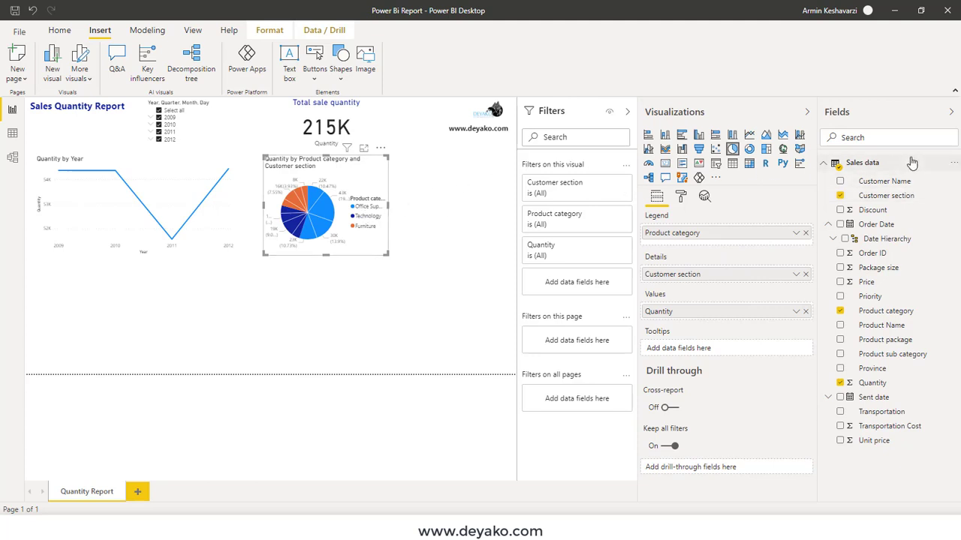
pyautogui.click(841, 196)
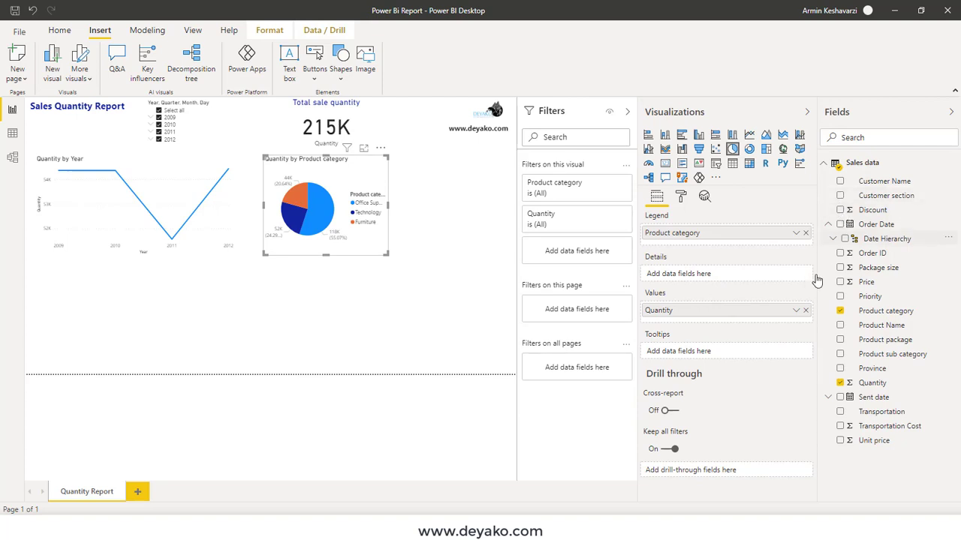
pyautogui.click(428, 202)
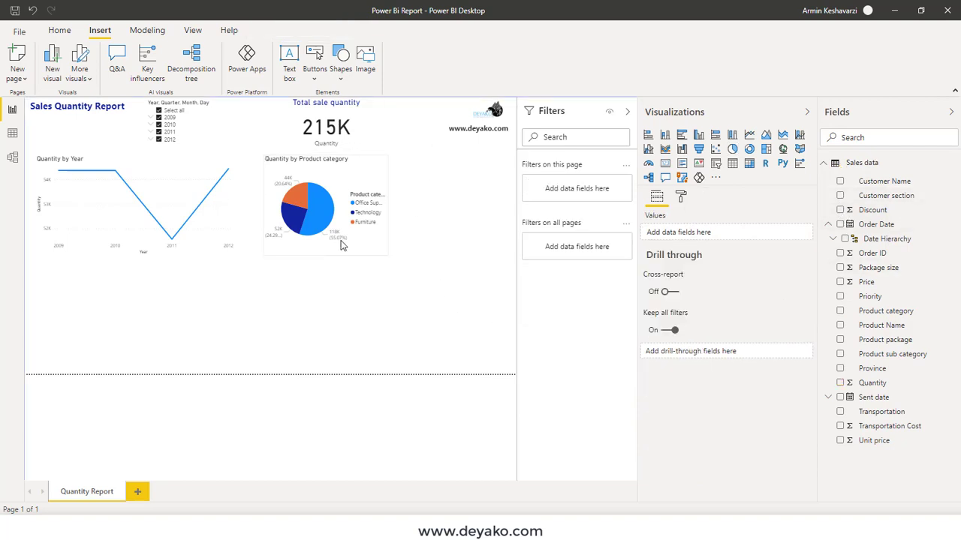
pyautogui.click(840, 195)
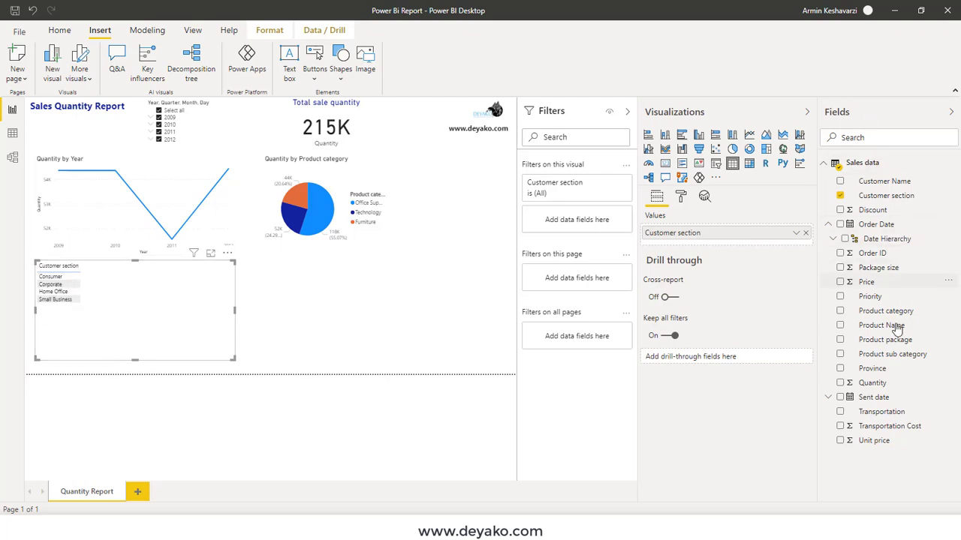
pyautogui.click(840, 382)
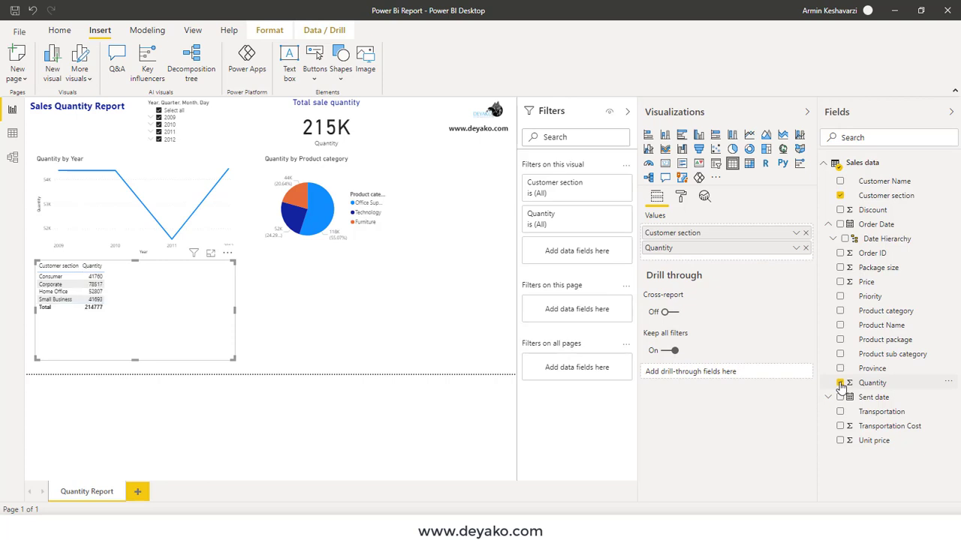
pyautogui.click(749, 150)
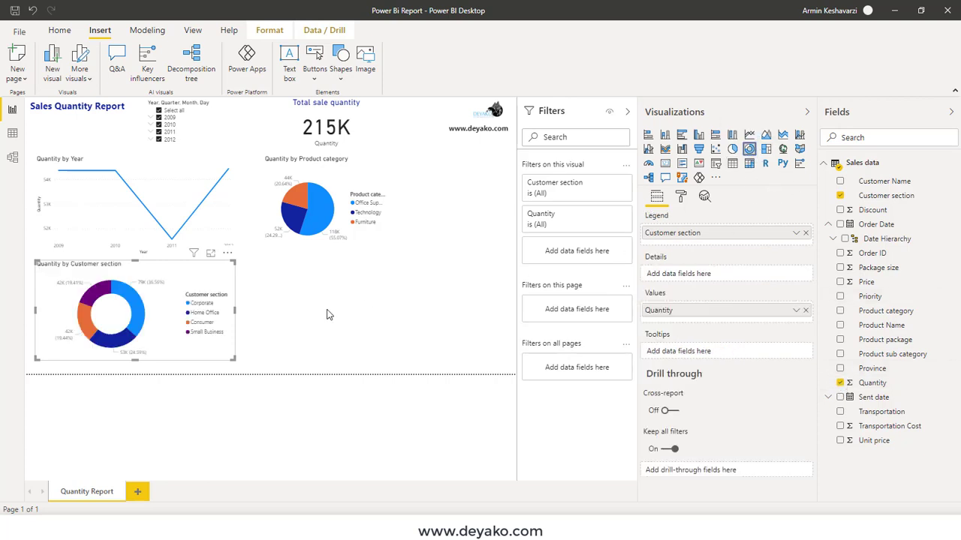
# Move the donut chart to the page's right edge beside the pie chart and narrow it to about a fifth of the page width.
pyautogui.moveTo(485, 195); pyautogui.dragTo(509, 162)
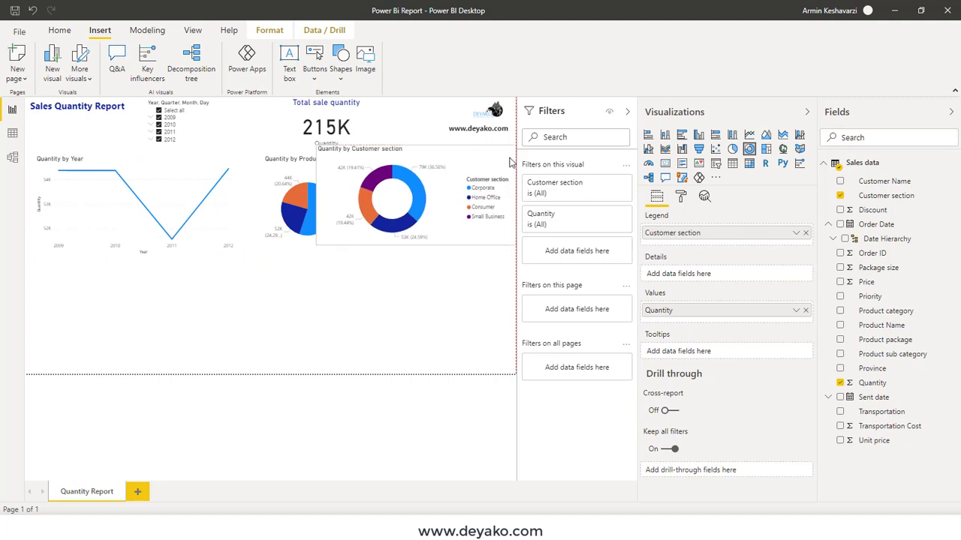
pyautogui.moveTo(316, 200); pyautogui.dragTo(419, 198)
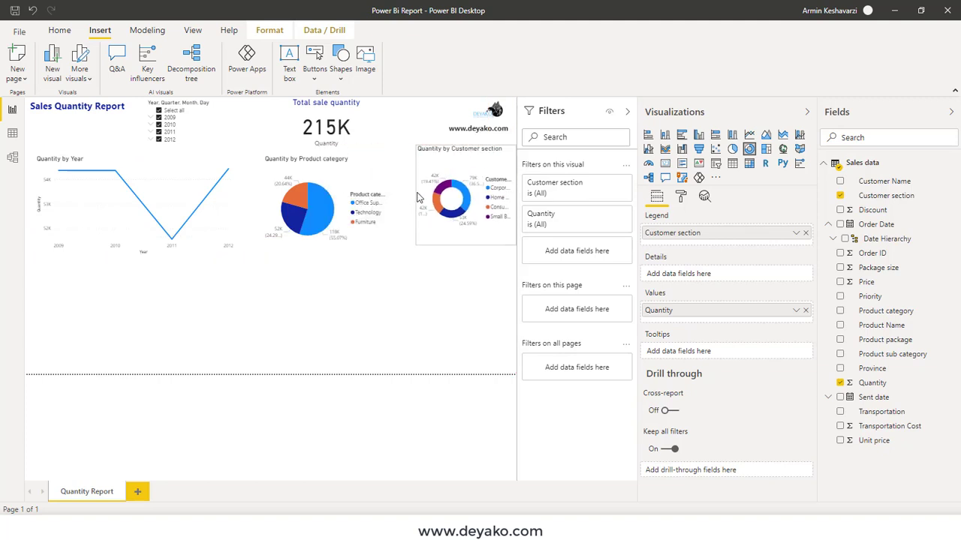